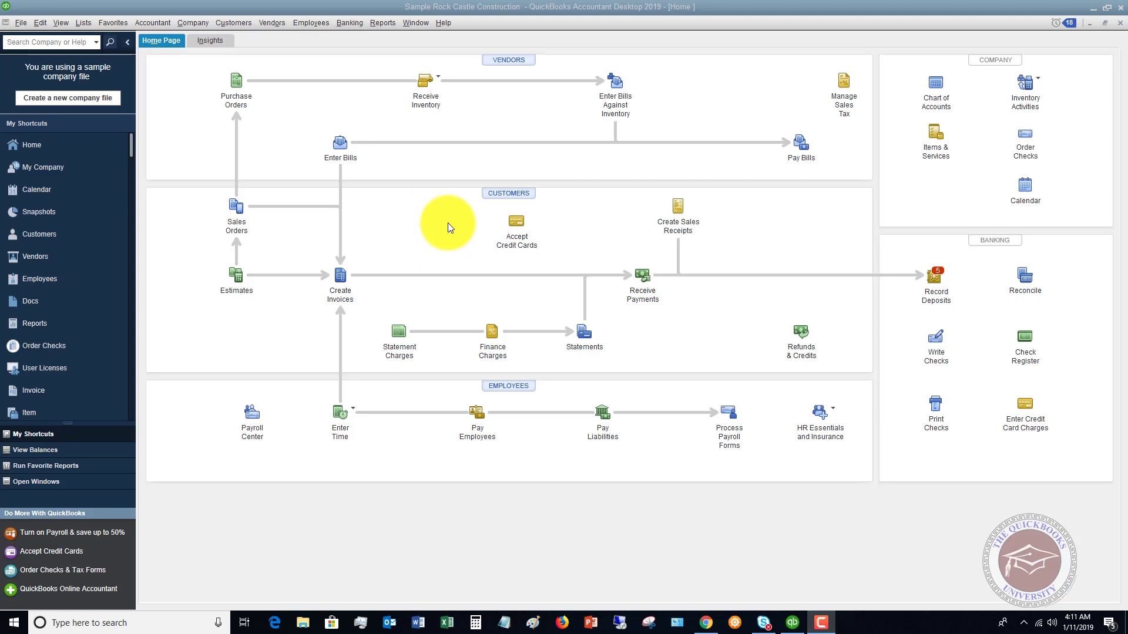
# From Lists > Item List, start a blank New Item from the Item menu.
pyautogui.click(84, 22)
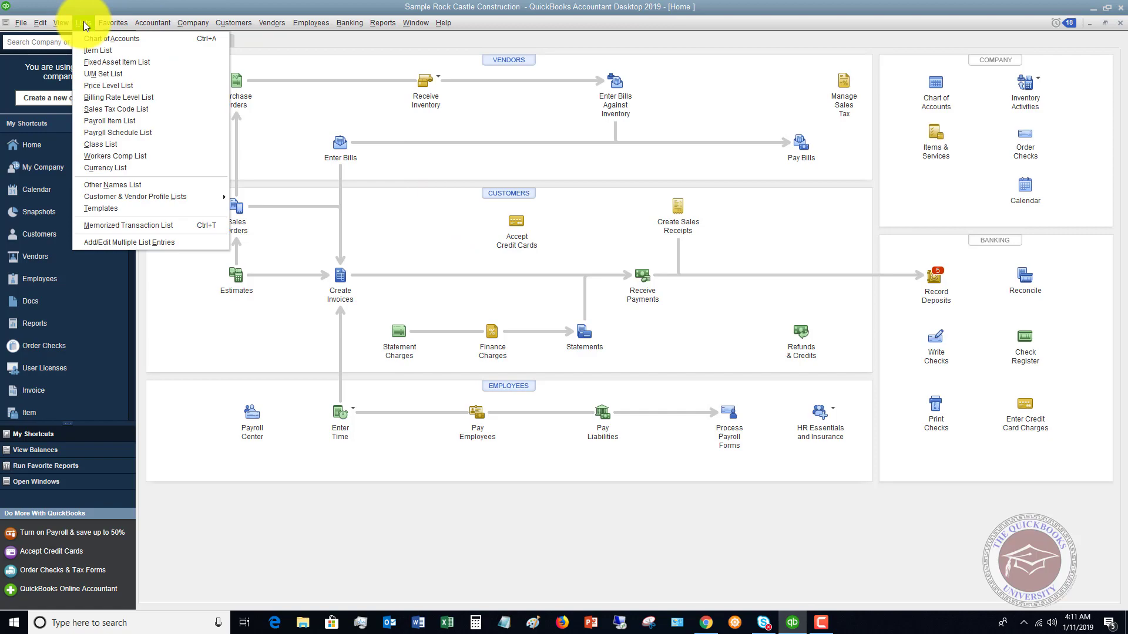
pyautogui.click(96, 51)
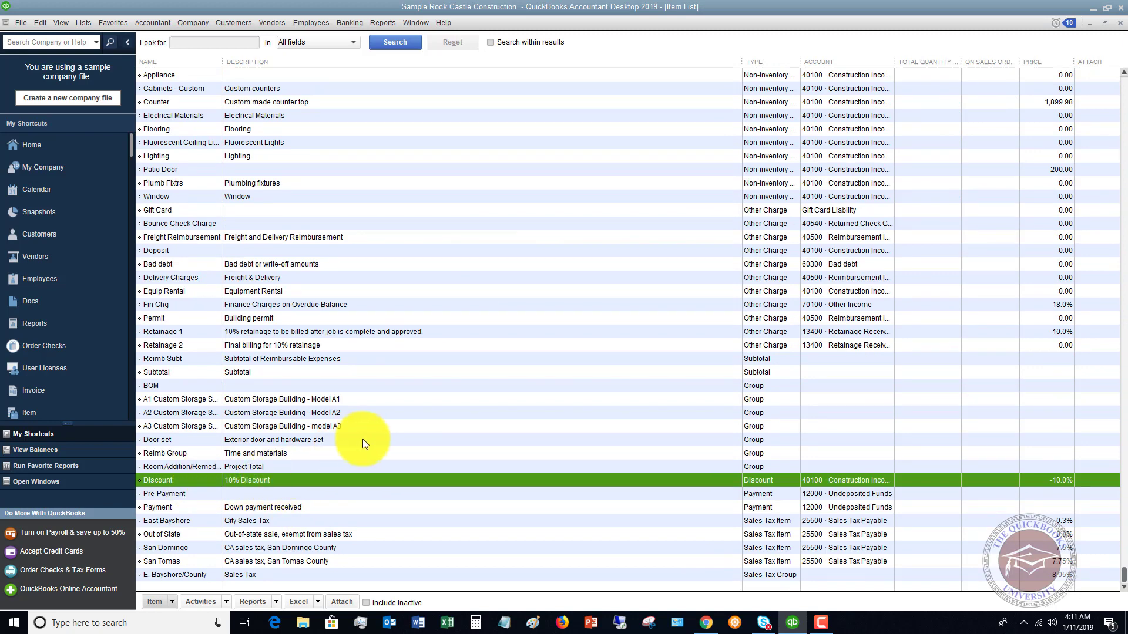
pyautogui.scroll(7, 362, 439)
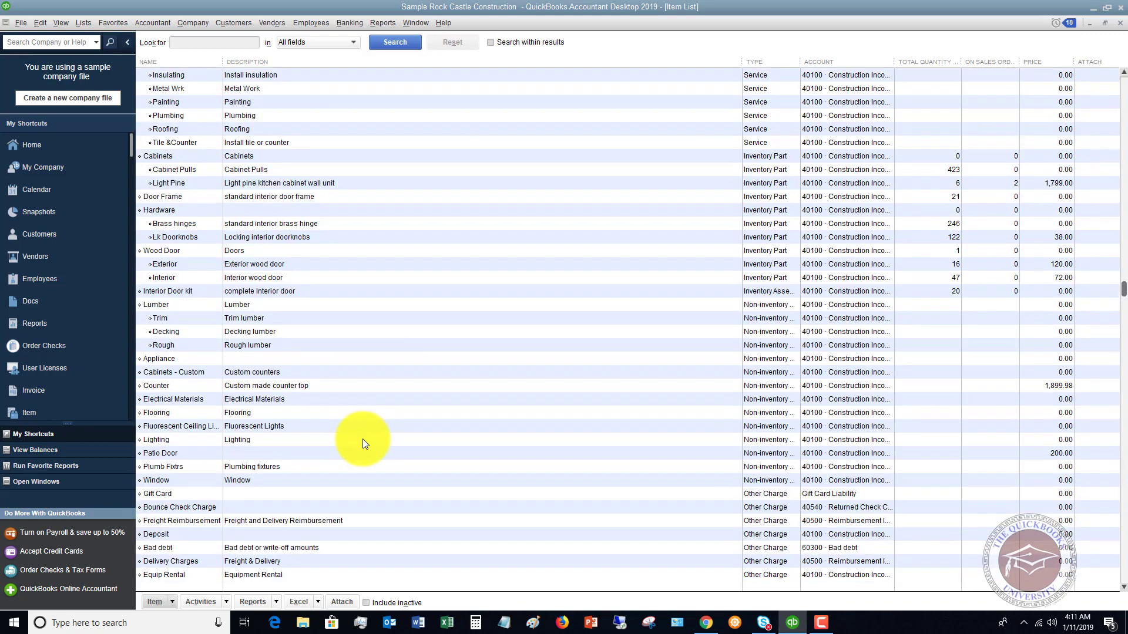
pyautogui.scroll(-7, 362, 439)
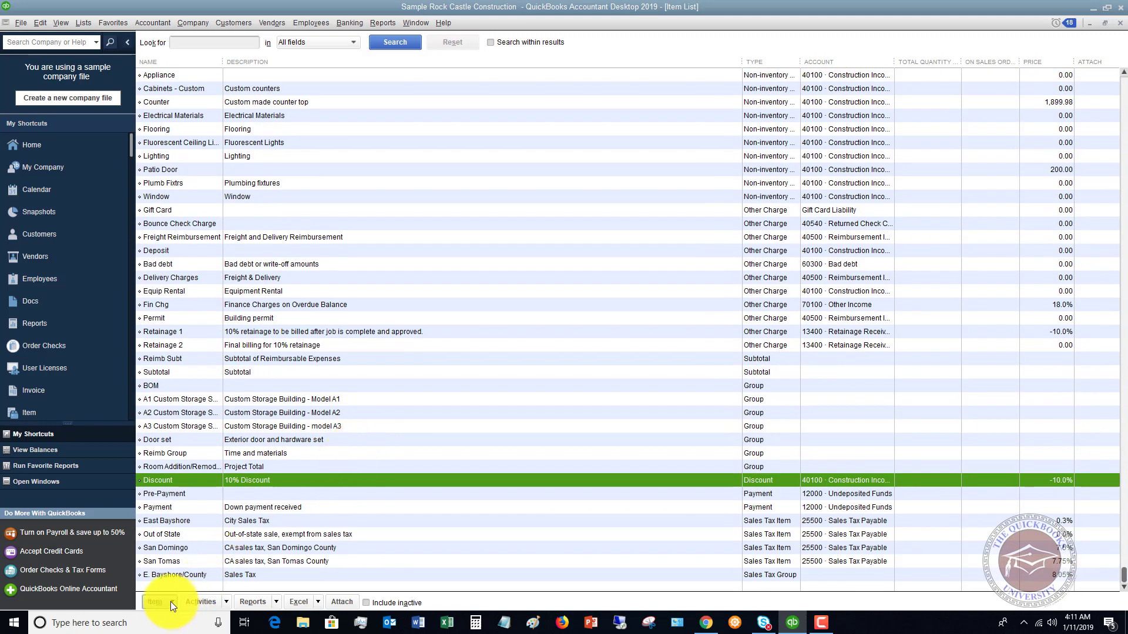
pyautogui.click(170, 601)
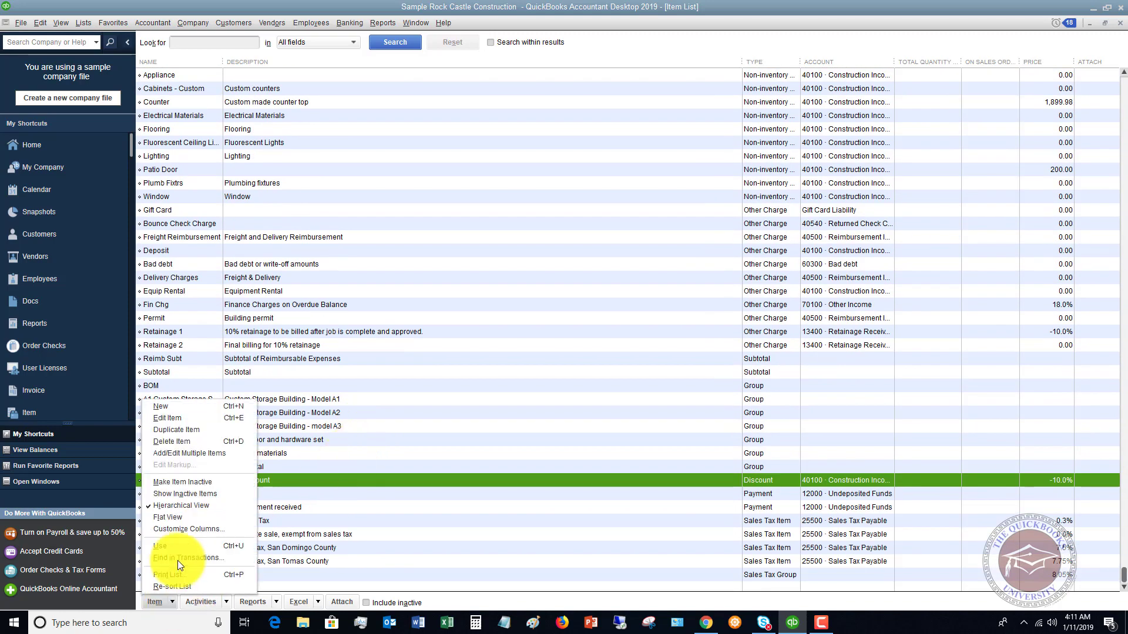
pyautogui.click(185, 408)
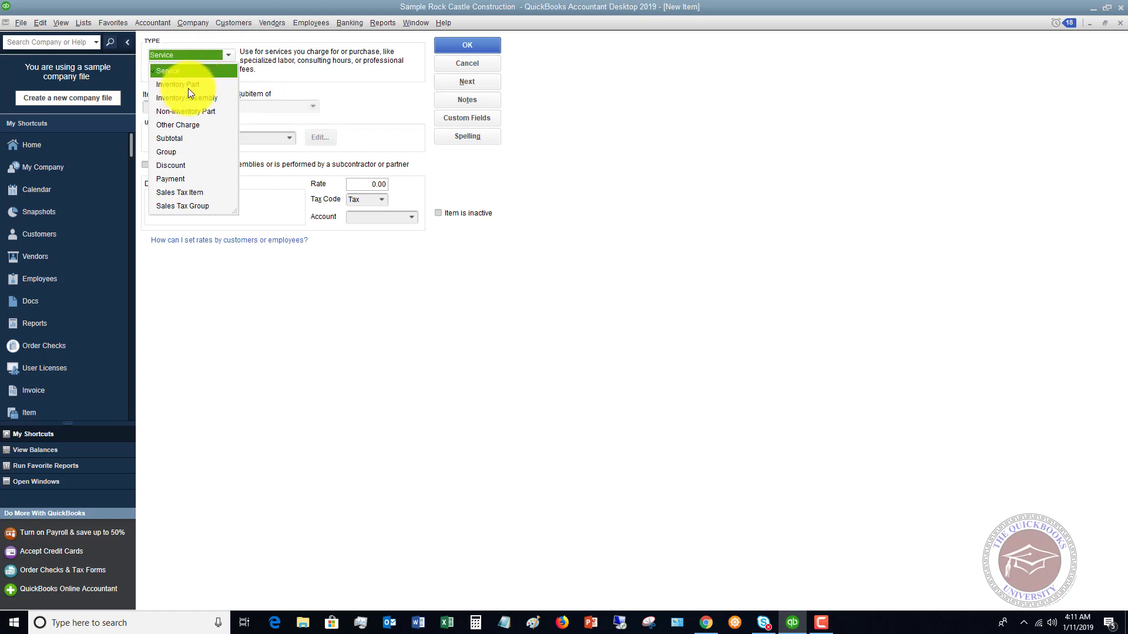
# Make the item a Discount named Referral Discount, described 'Referral discount program', at 10%.
pyautogui.click(171, 165)
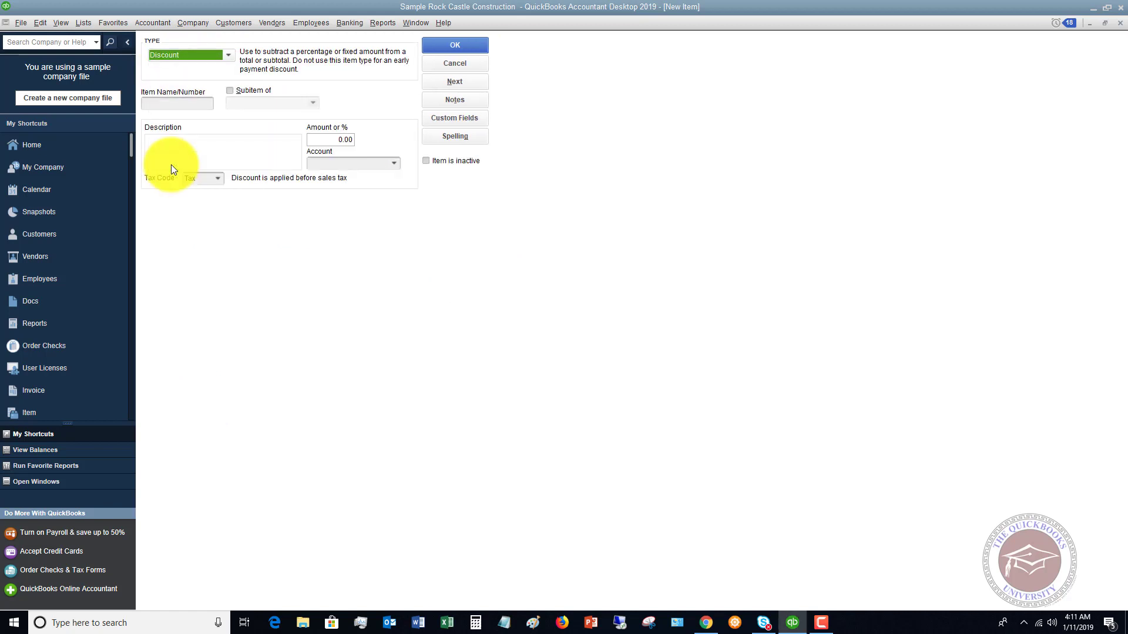
pyautogui.click(175, 104)
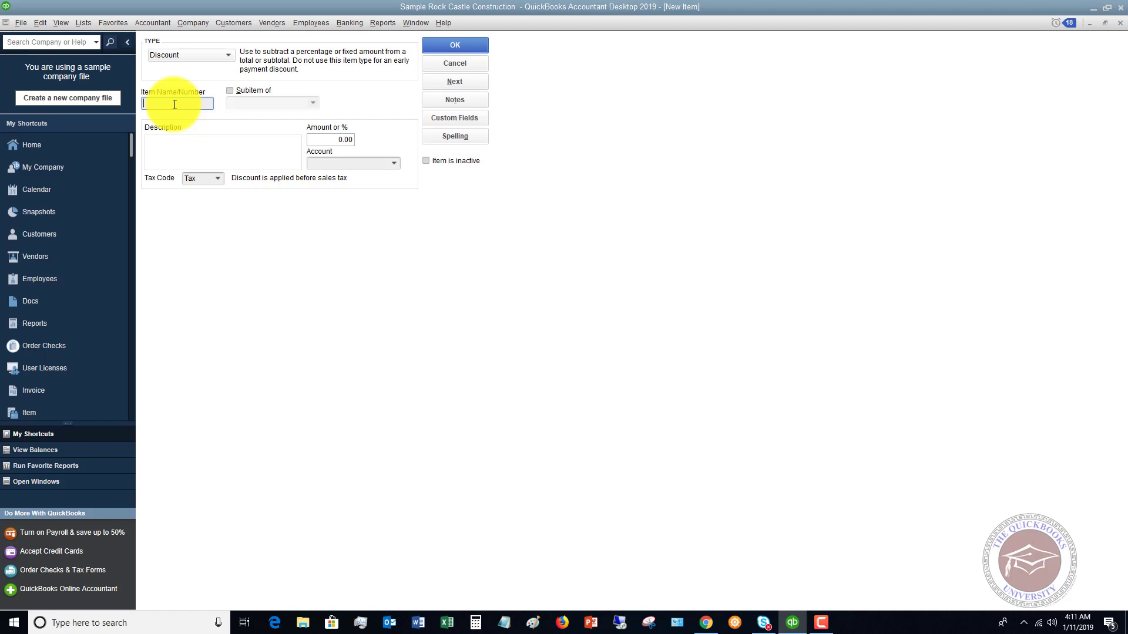
pyautogui.write('eferral Discount')
pyautogui.press('Tab')
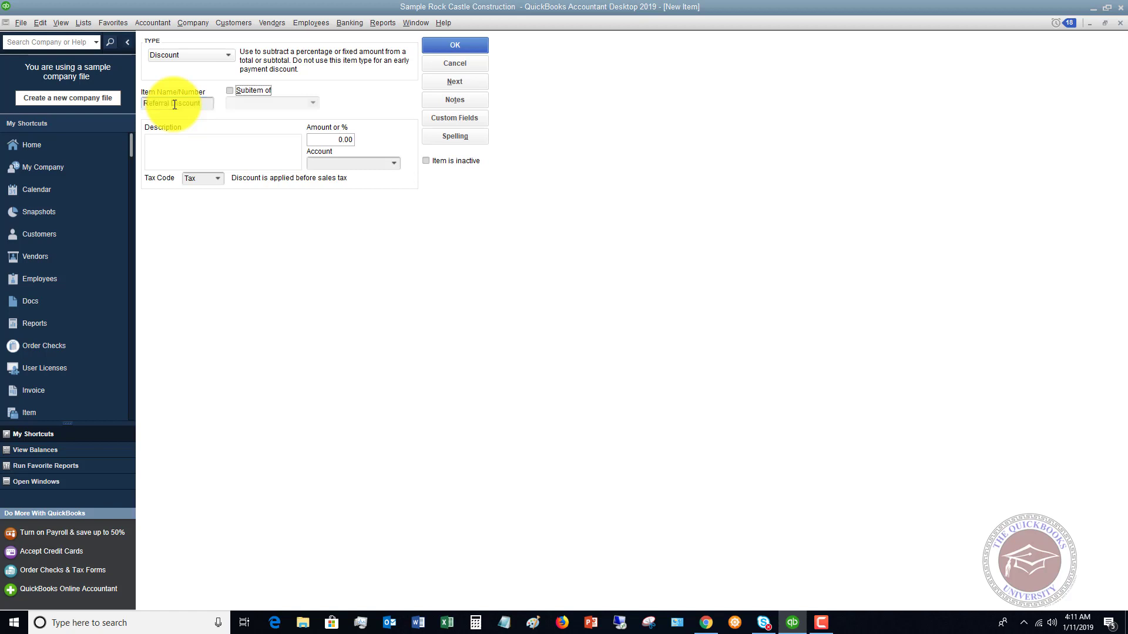
pyautogui.click(223, 147)
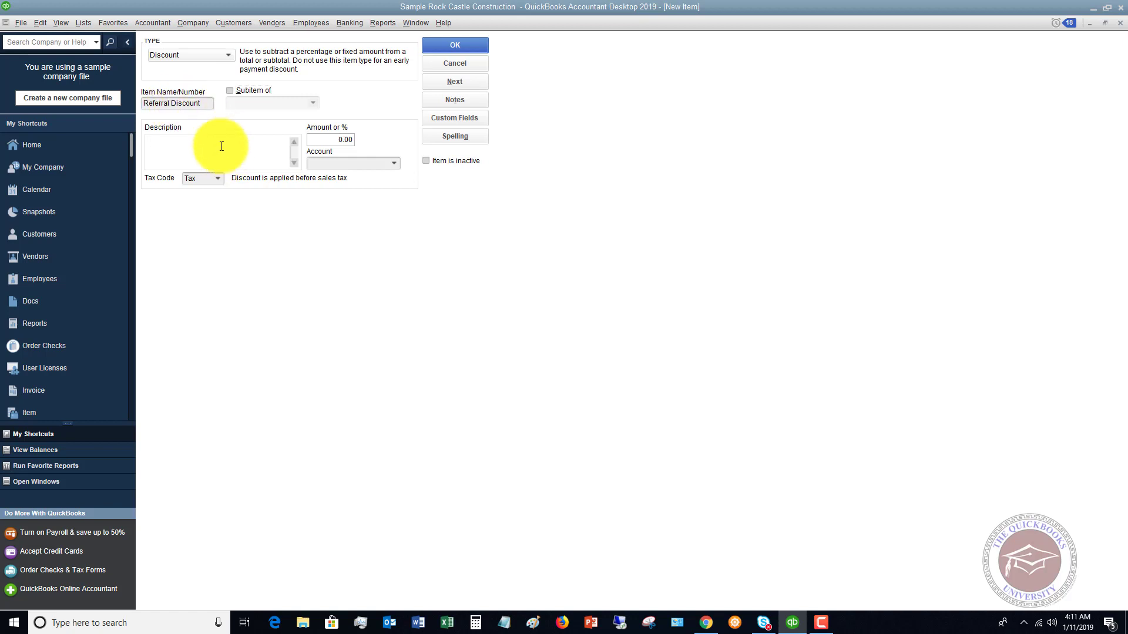
pyautogui.write('Referral discount program')
pyautogui.press('Tab')
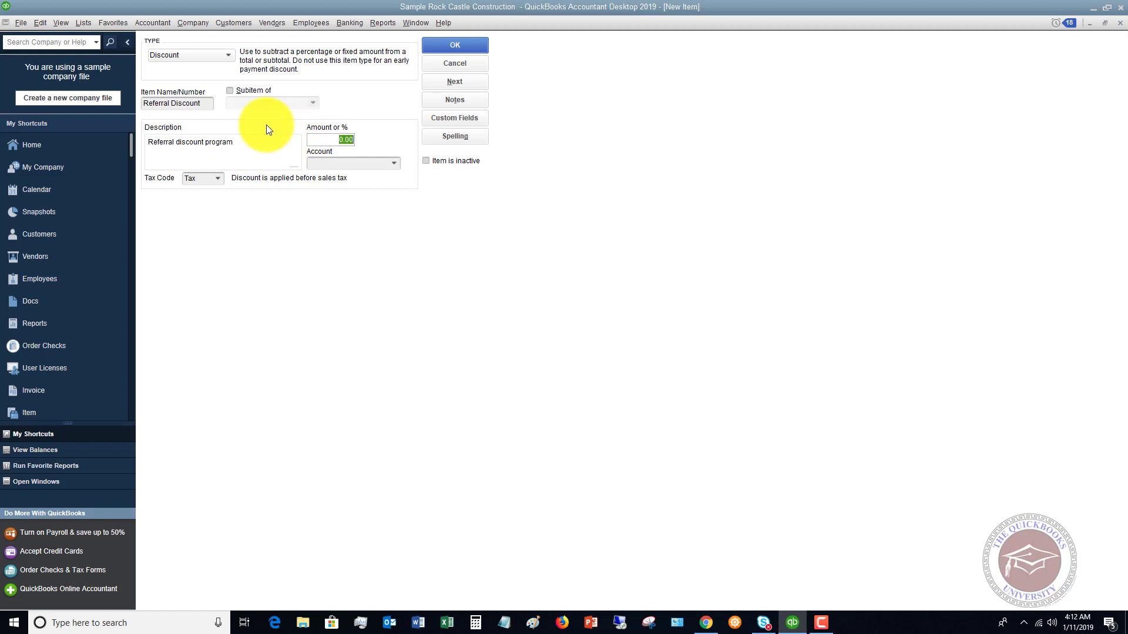
pyautogui.write('10%')
pyautogui.press('Tab')
# Browse the Account drop-down list to its top for the discount's posting account.
pyautogui.click(394, 164)
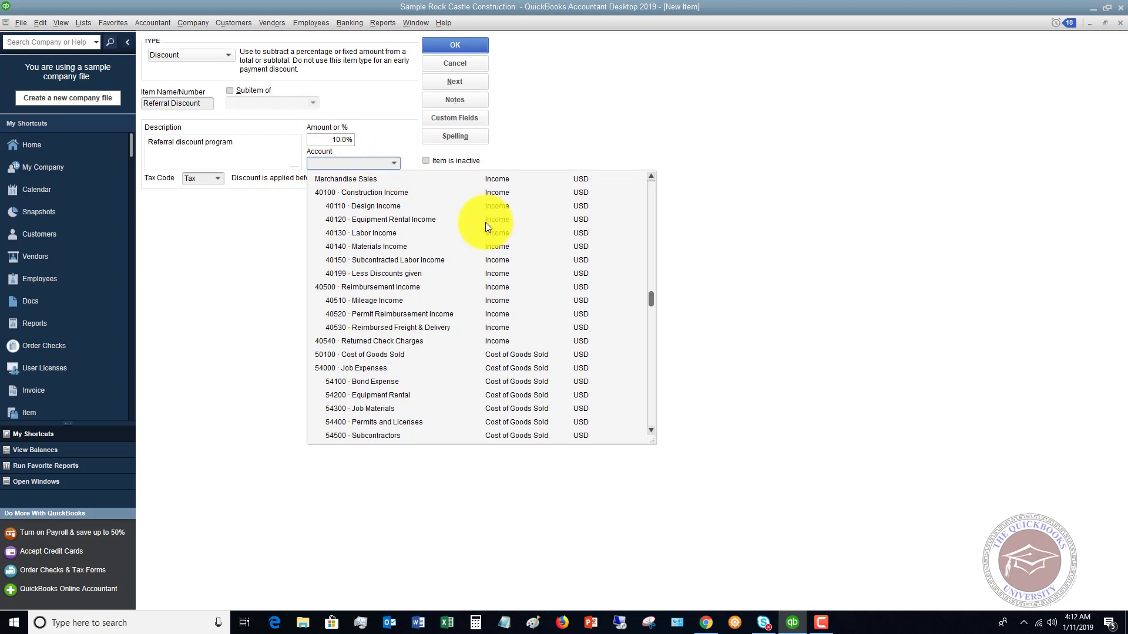
pyautogui.scroll(1, 481, 228)
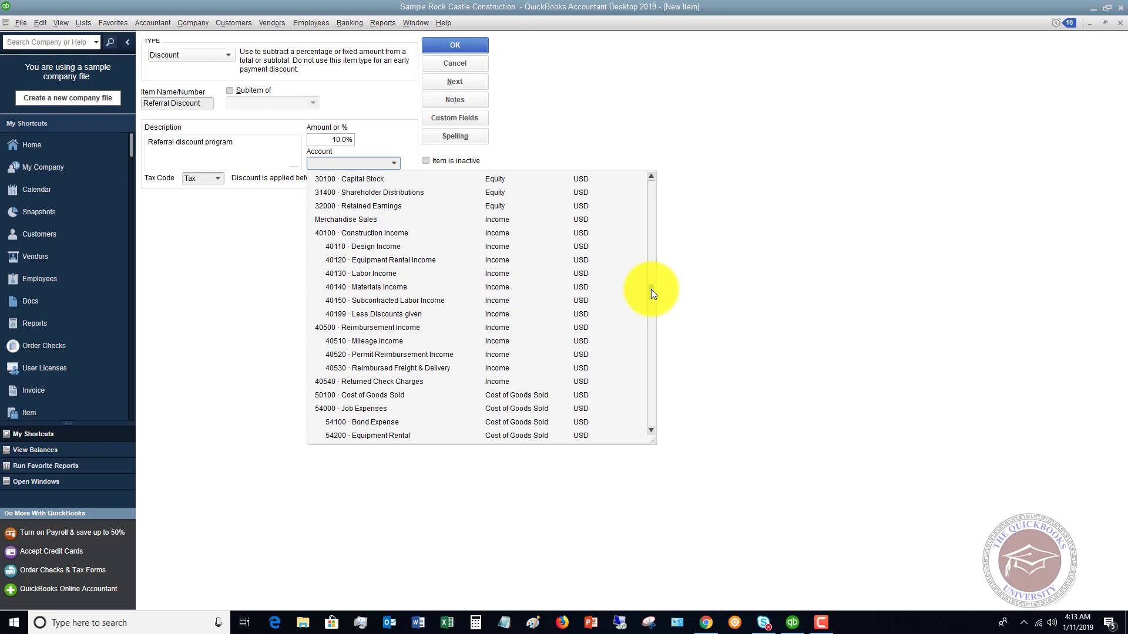
pyautogui.moveTo(650, 289); pyautogui.dragTo(671, 181)
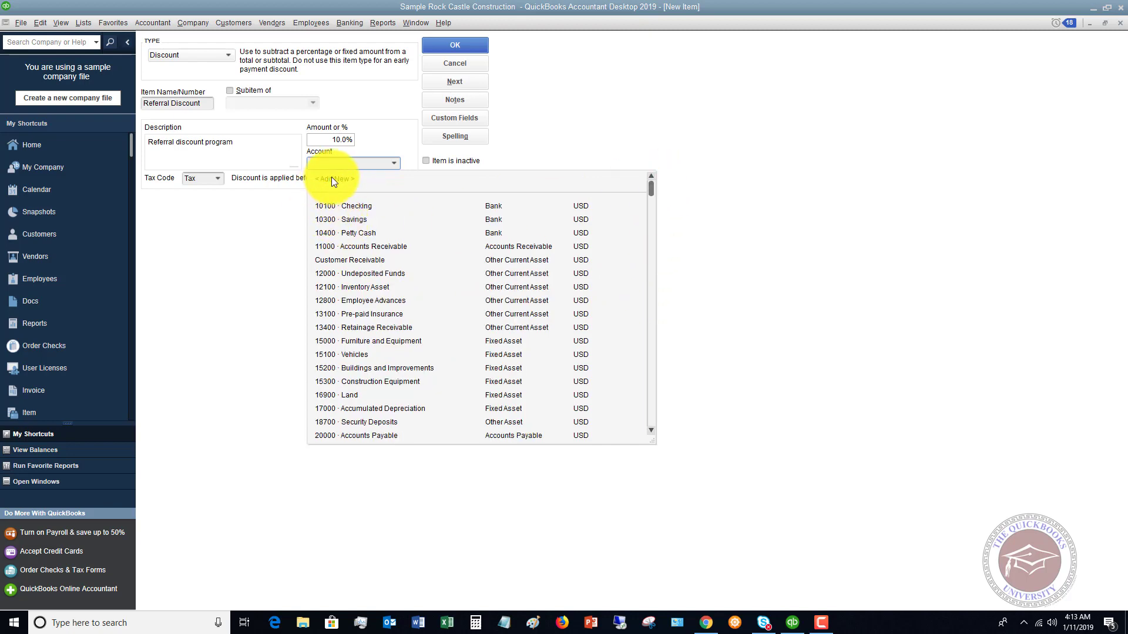
# Add account 40200 Referral Discount as a subaccount of 40100 Construction Income and save it.
pyautogui.click(331, 178)
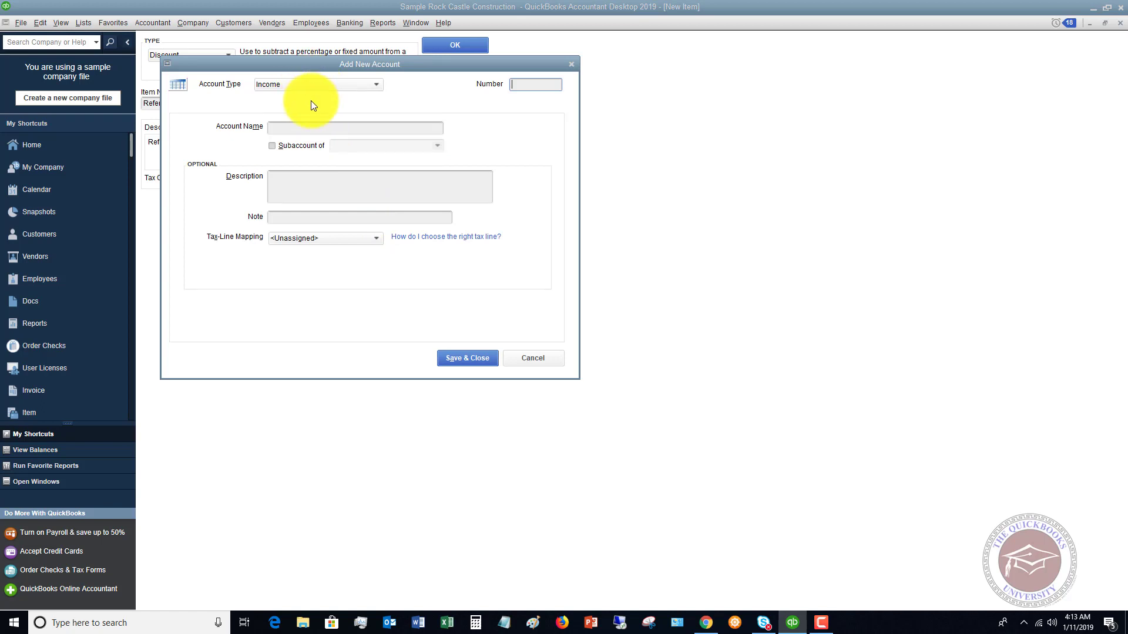
pyautogui.click(316, 127)
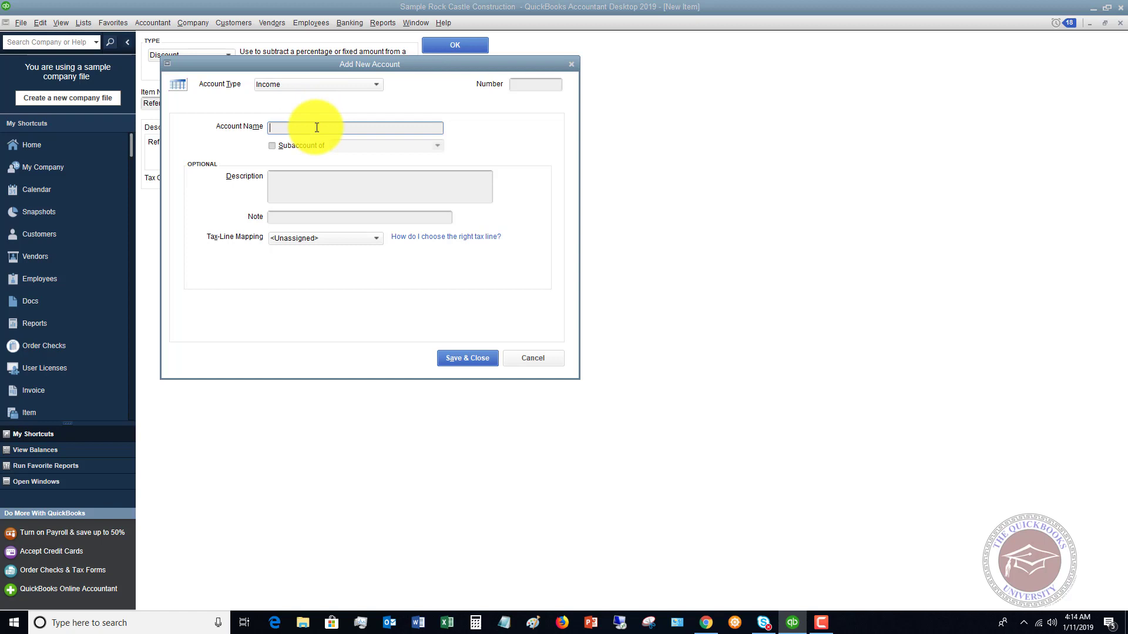
pyautogui.write('Referral Discount')
pyautogui.click(271, 146)
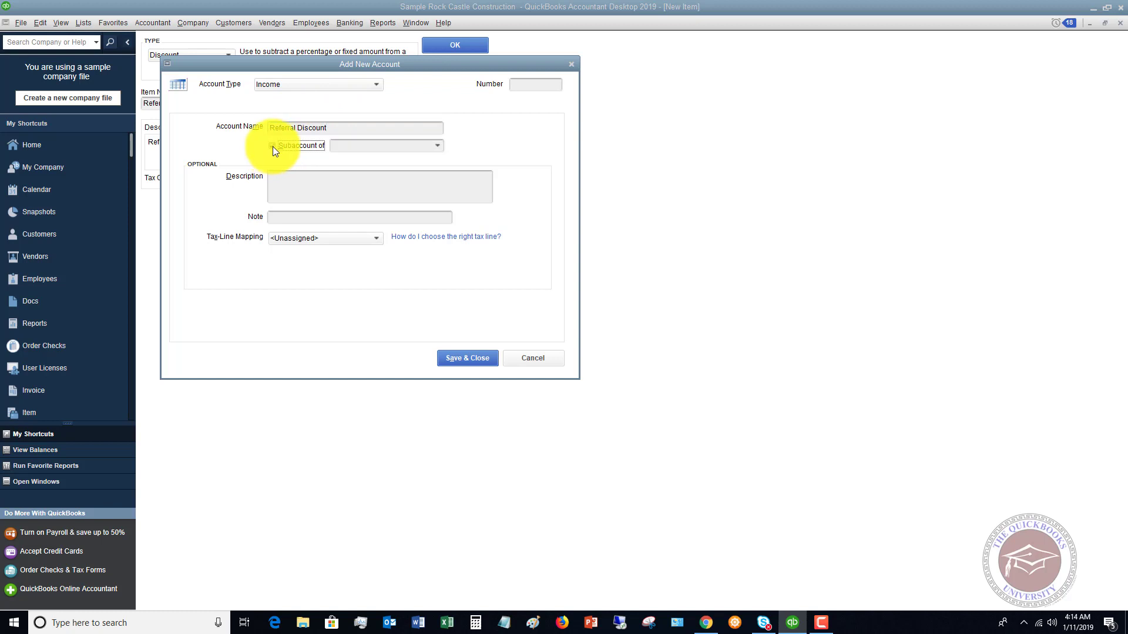
pyautogui.click(438, 146)
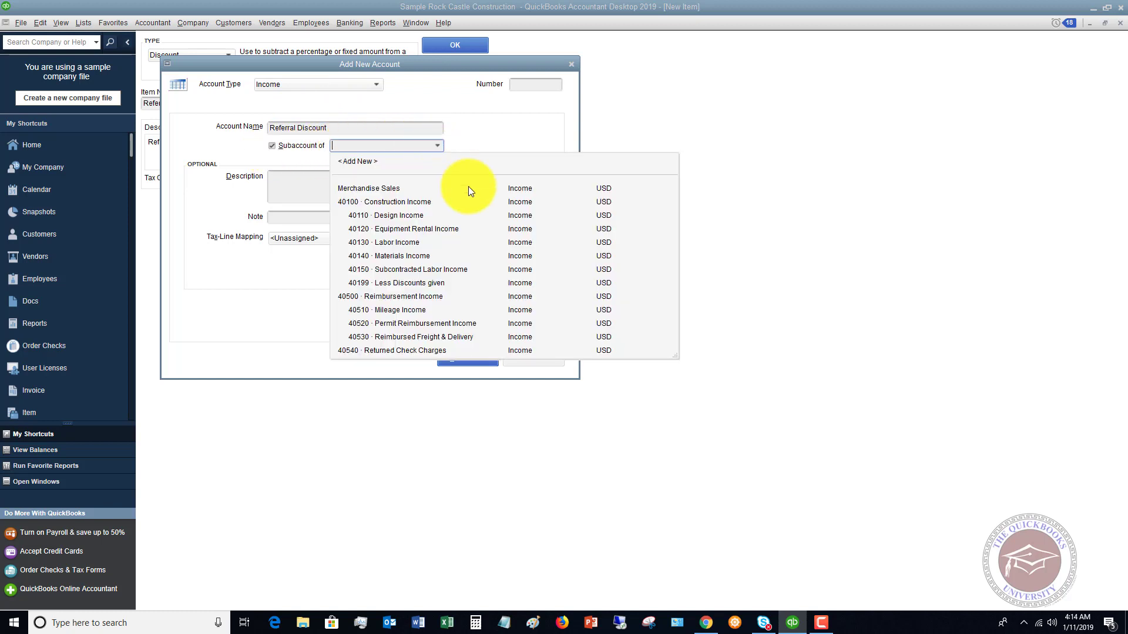
pyautogui.click(397, 202)
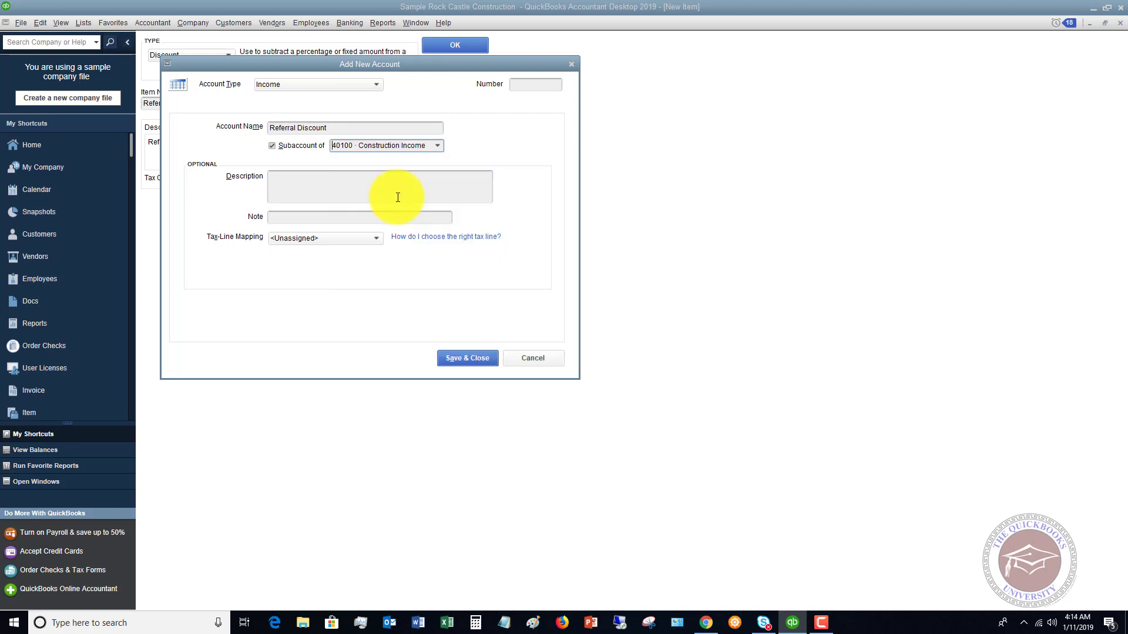
pyautogui.click(437, 145)
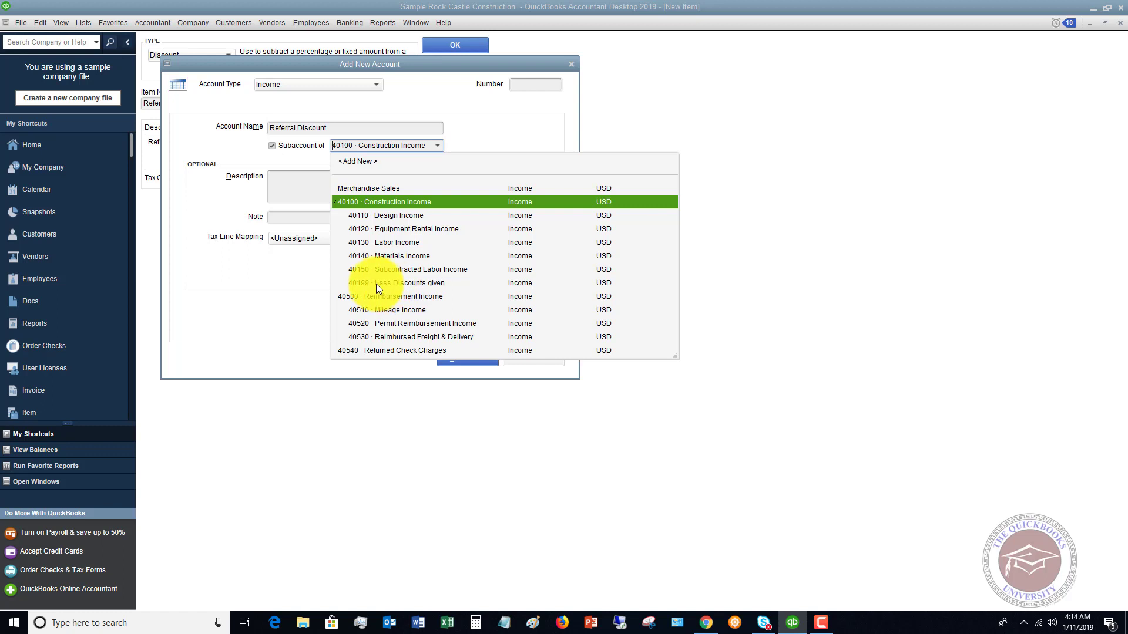
pyautogui.click(393, 202)
pyautogui.click(536, 84)
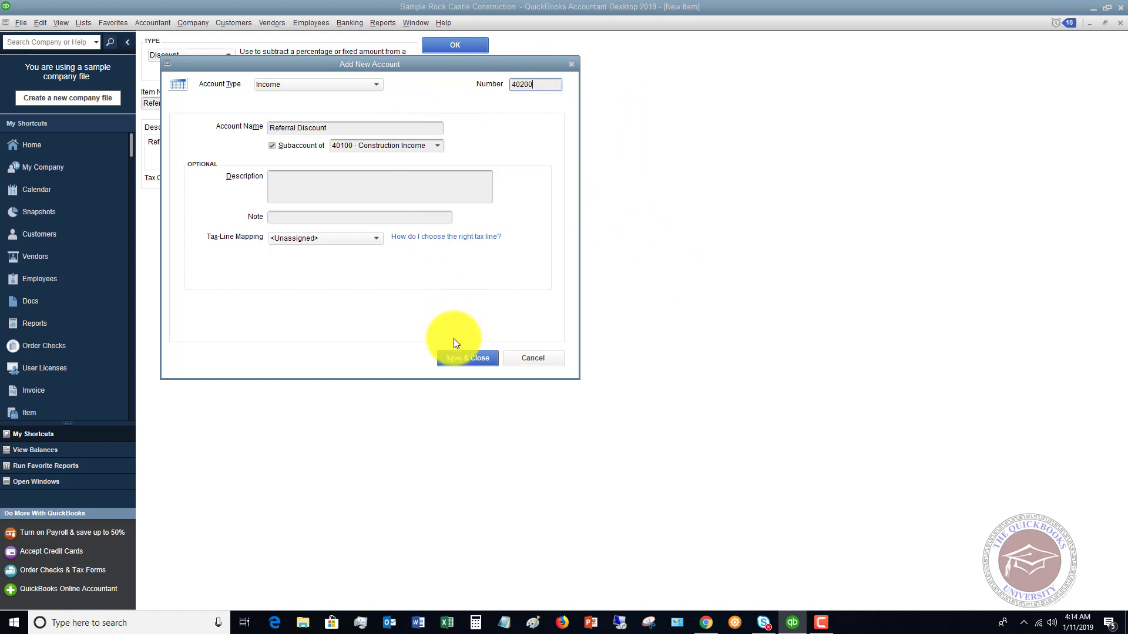
pyautogui.click(469, 359)
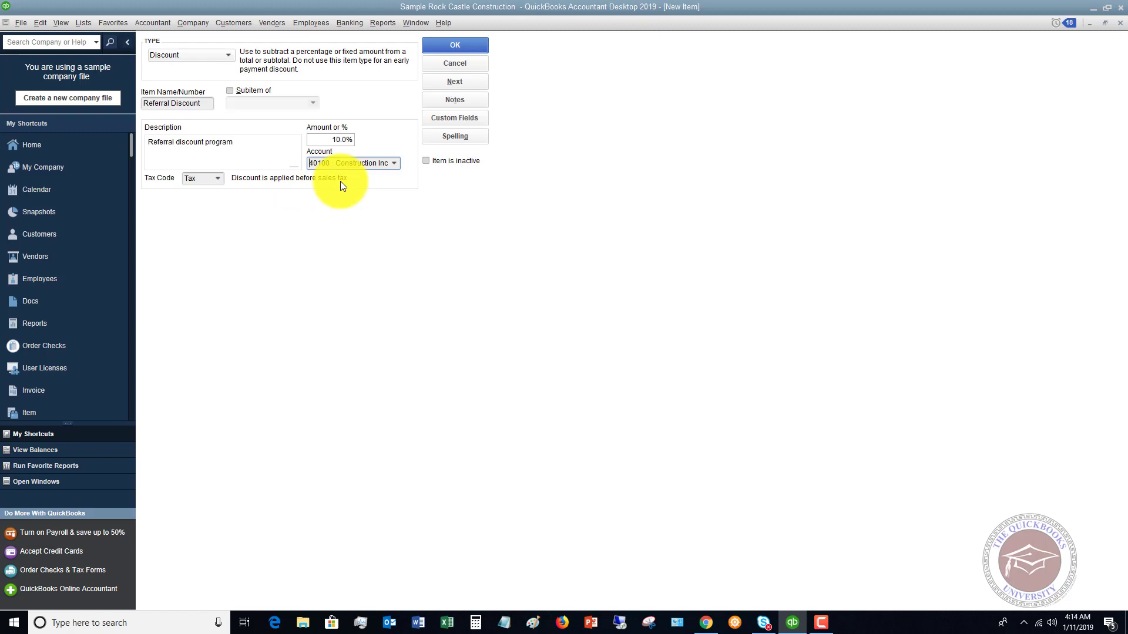
# Save the Referral Discount item, then open a blank invoice via Customers > Create Invoices.
pyautogui.click(455, 45)
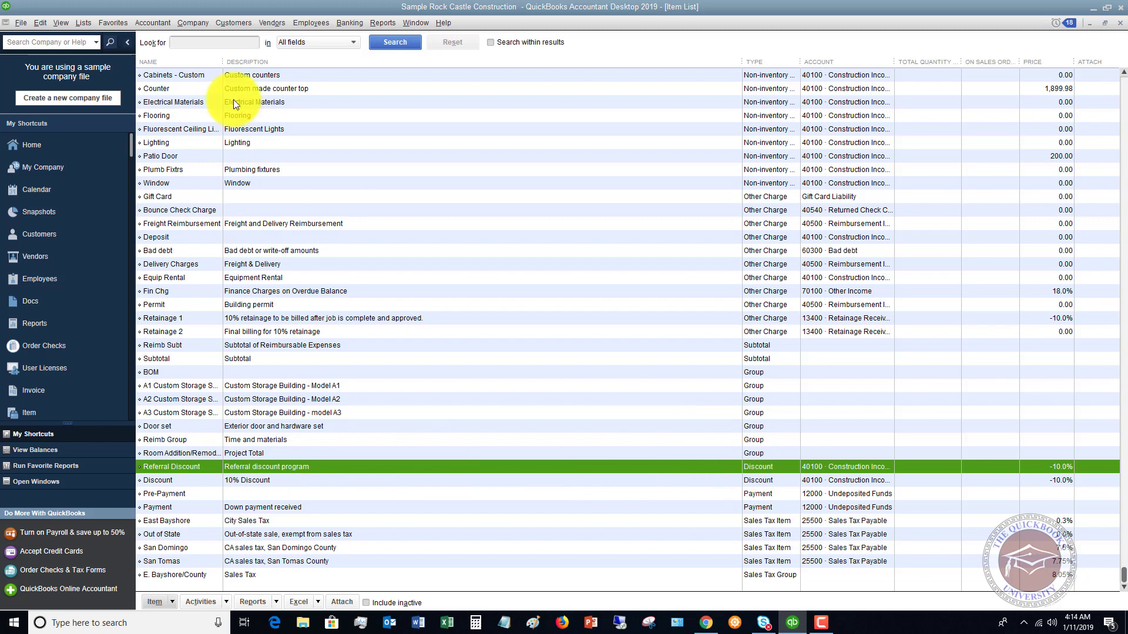
pyautogui.click(234, 24)
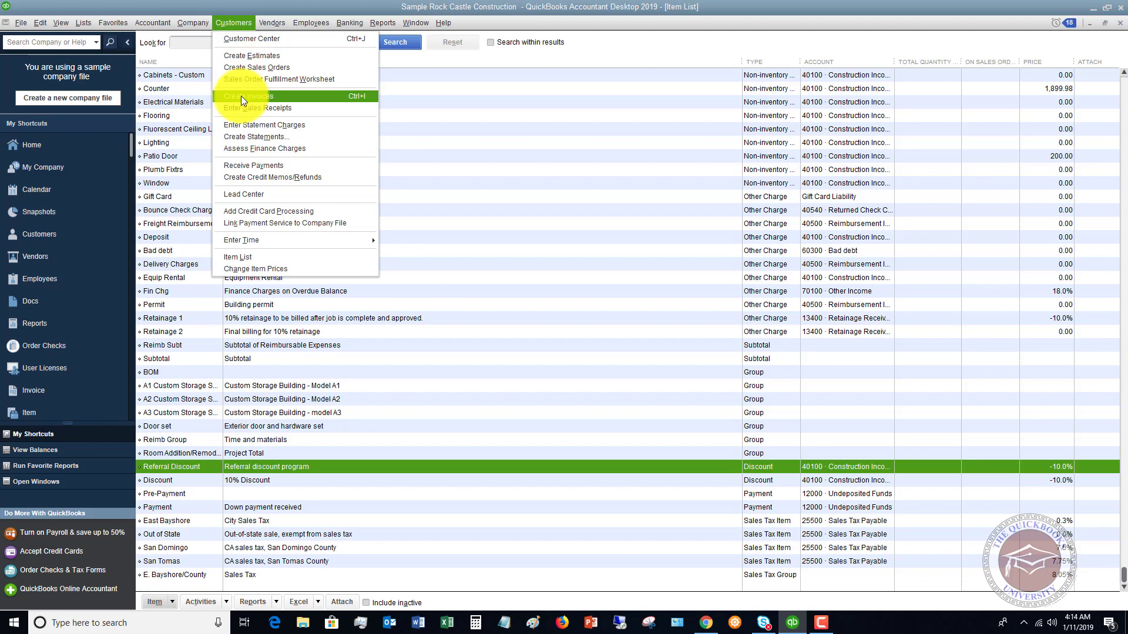
pyautogui.click(470, 102)
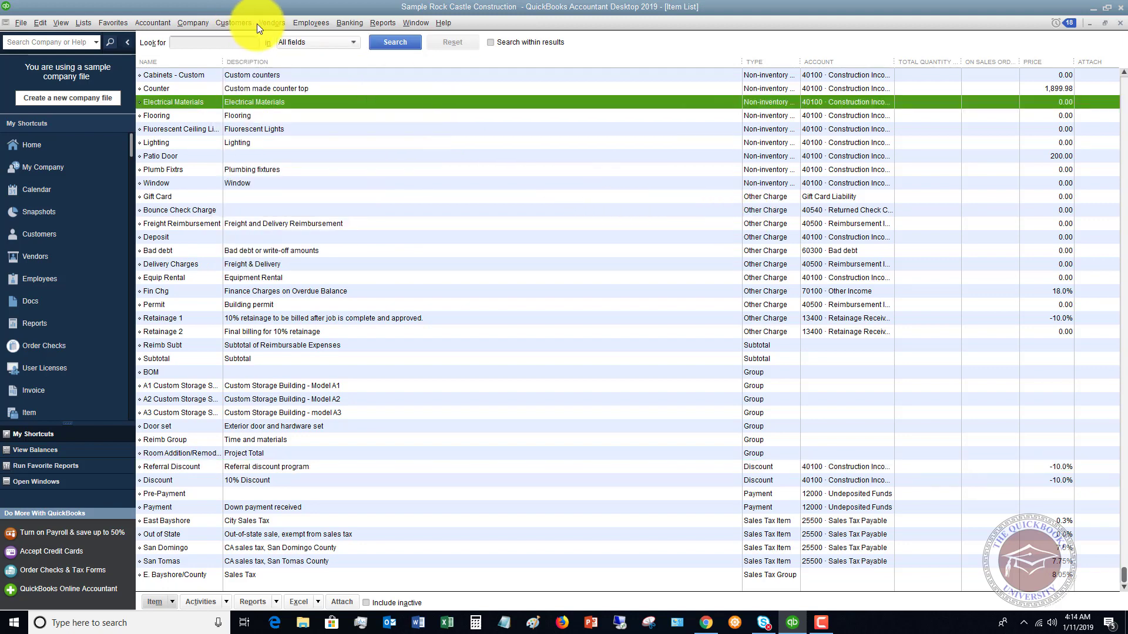
pyautogui.click(234, 21)
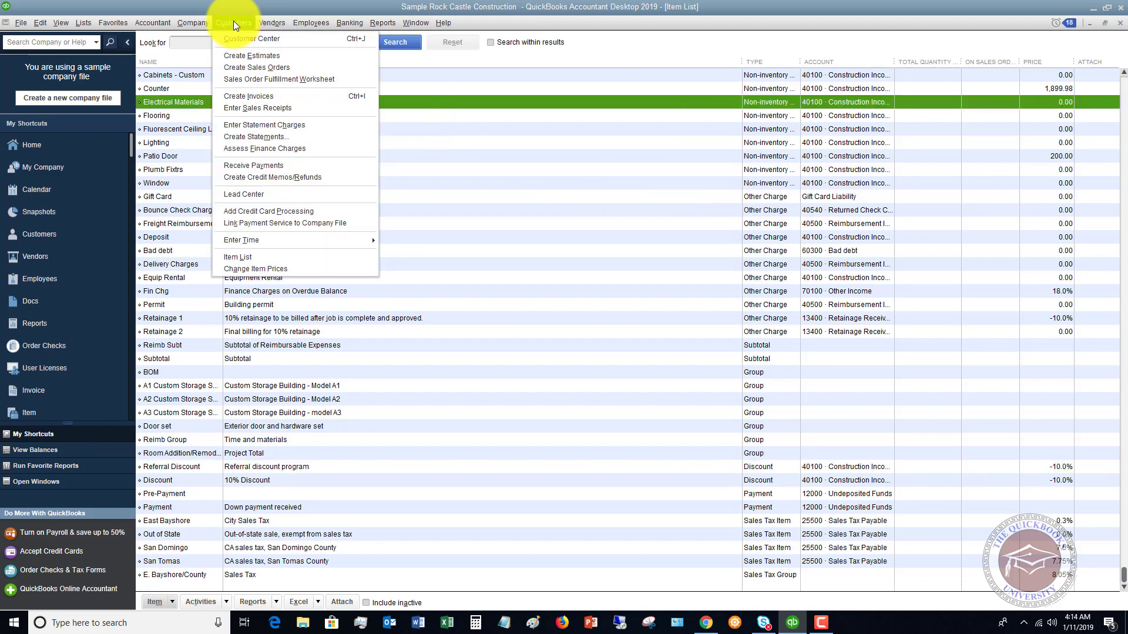
pyautogui.click(241, 97)
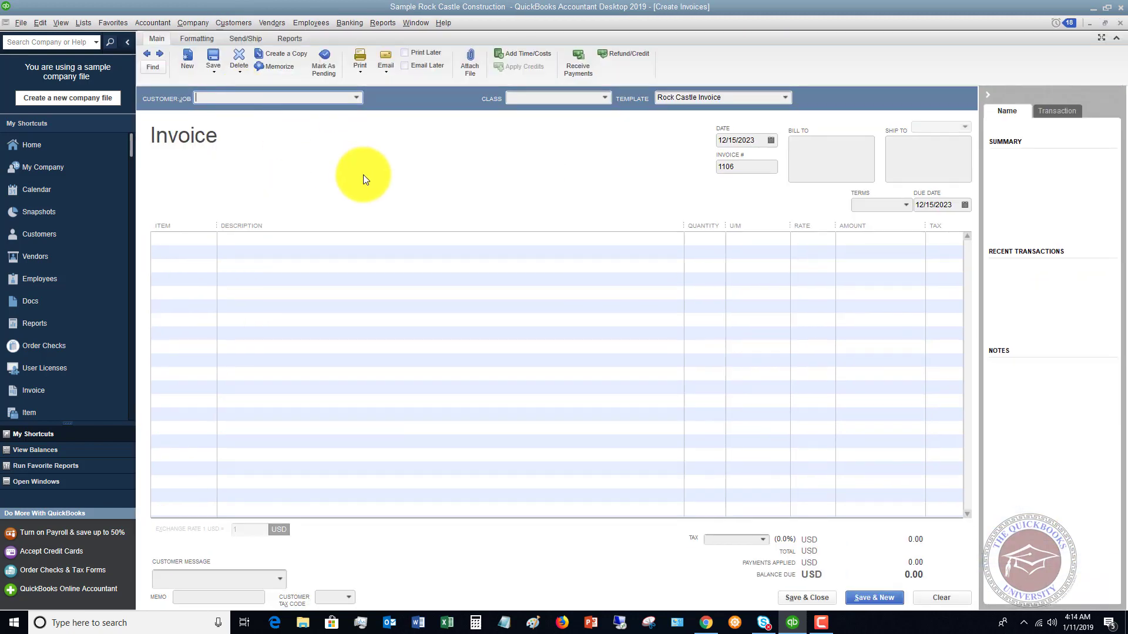
# Bill the invoice to the pet shop's Remodel job with class Remodel.
pyautogui.click(356, 98)
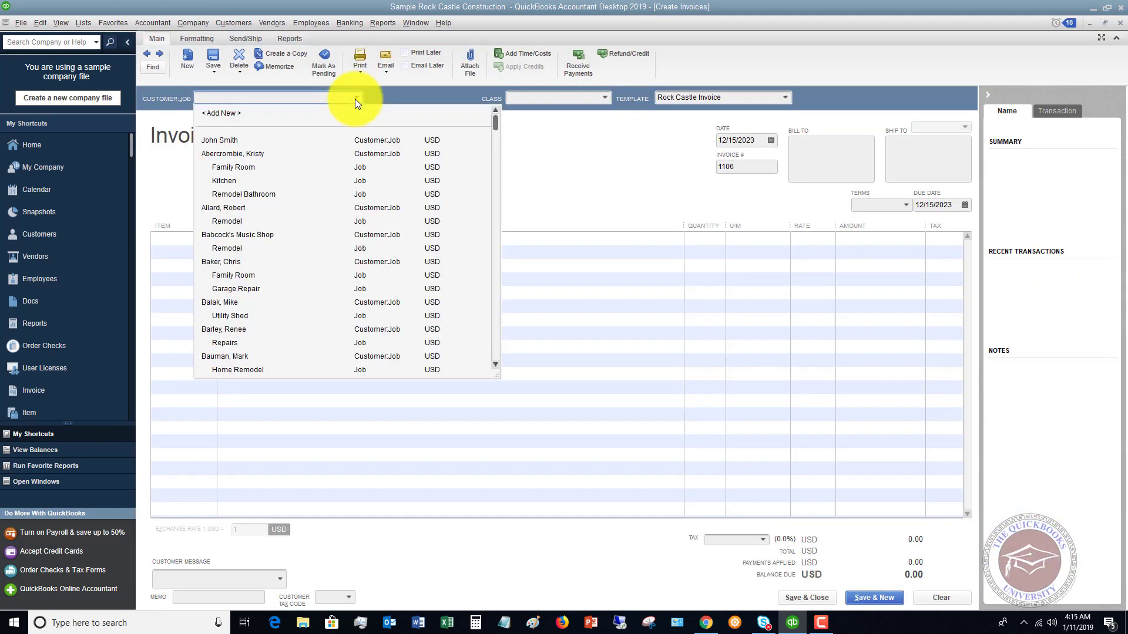
pyautogui.scroll(-10, 339, 327)
pyautogui.scroll(-10, 334, 317)
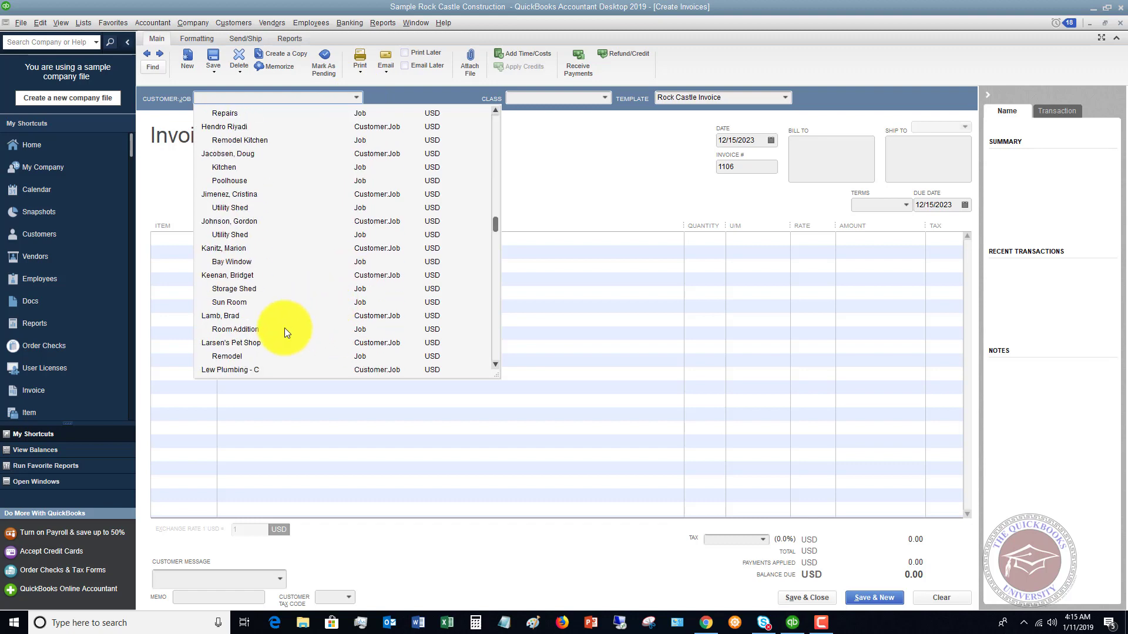
pyautogui.click(228, 355)
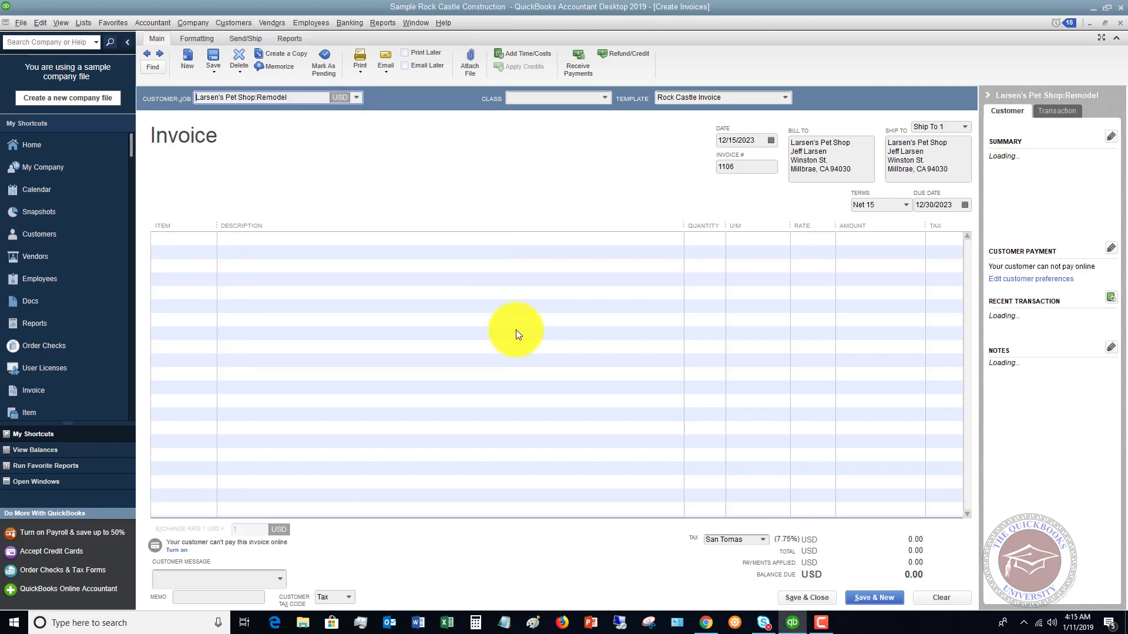
pyautogui.click(605, 98)
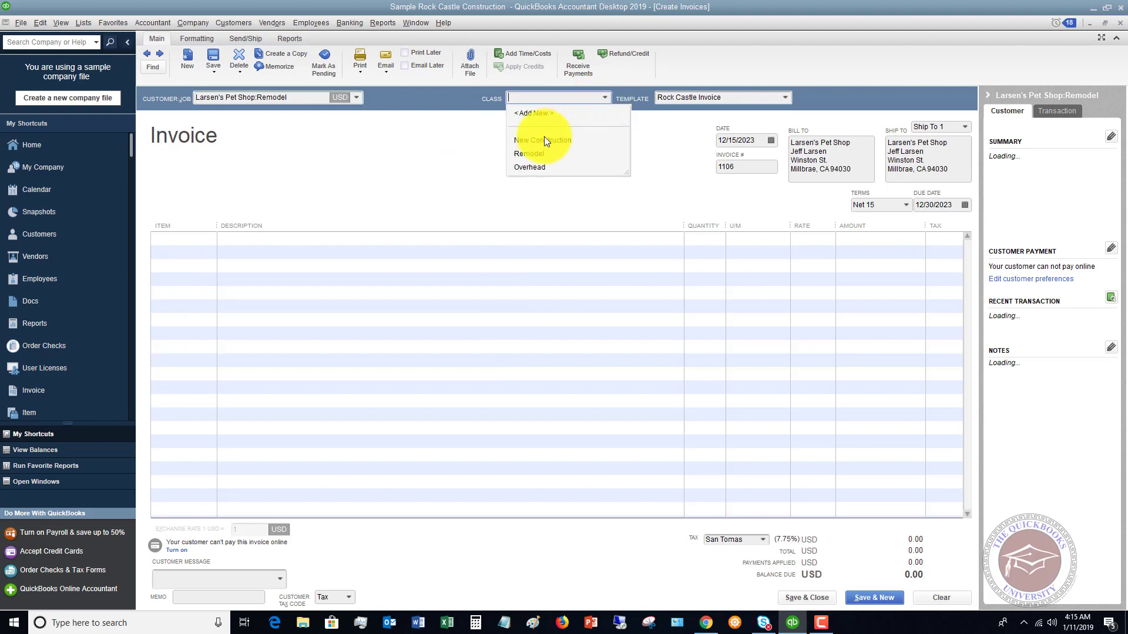
pyautogui.click(527, 154)
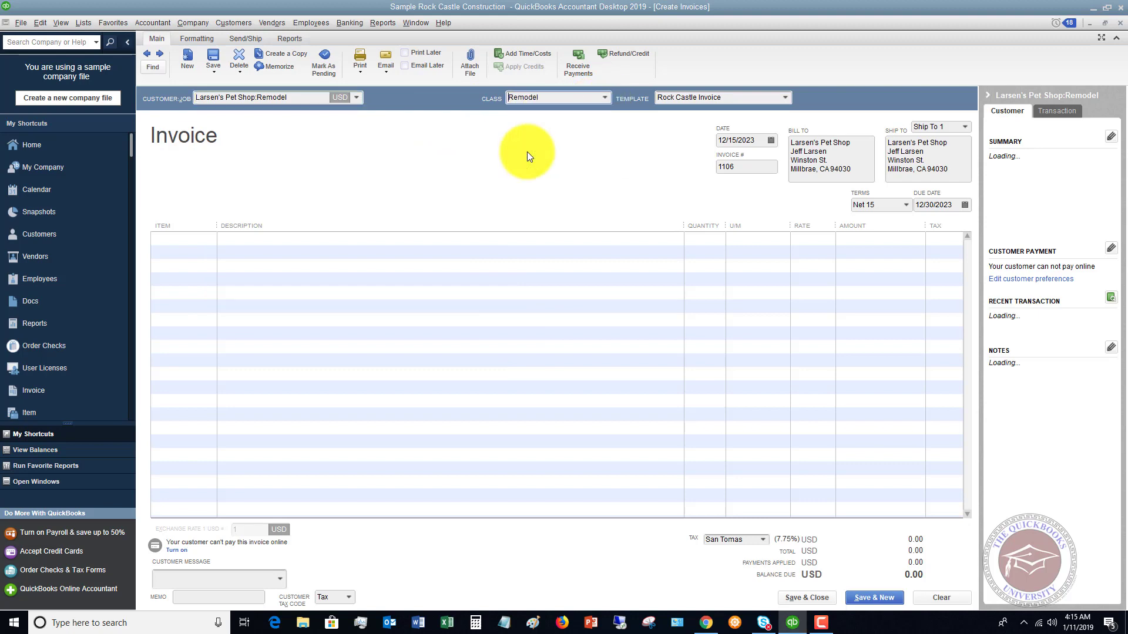
# Enter a first line of Blueprints, quantity 1 at a rate of 1000.
pyautogui.click(208, 241)
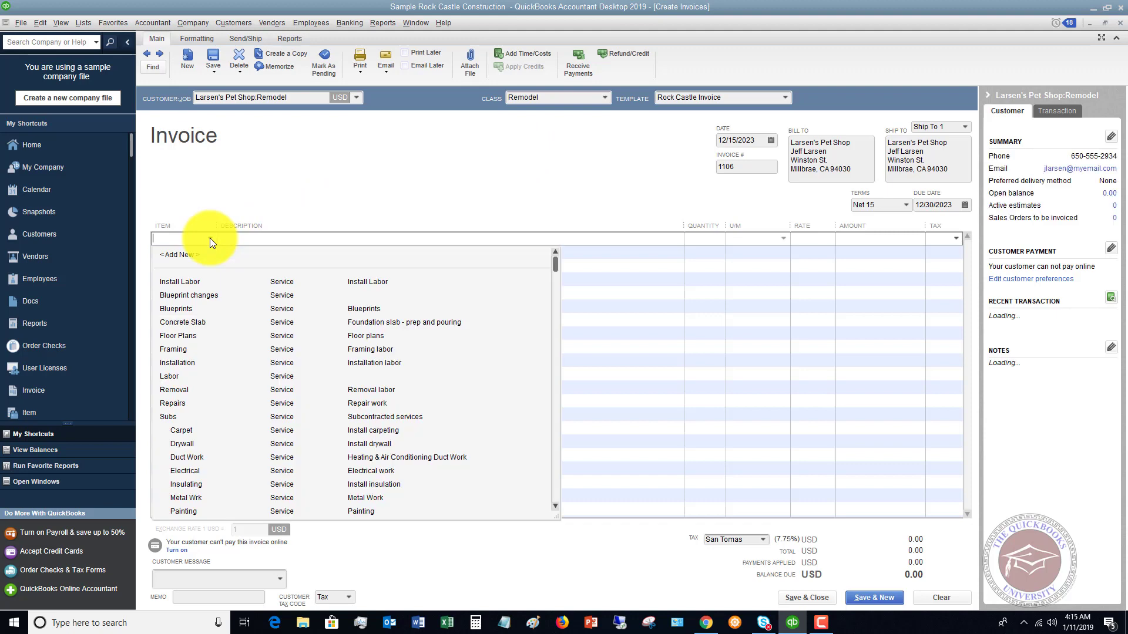
pyautogui.click(179, 310)
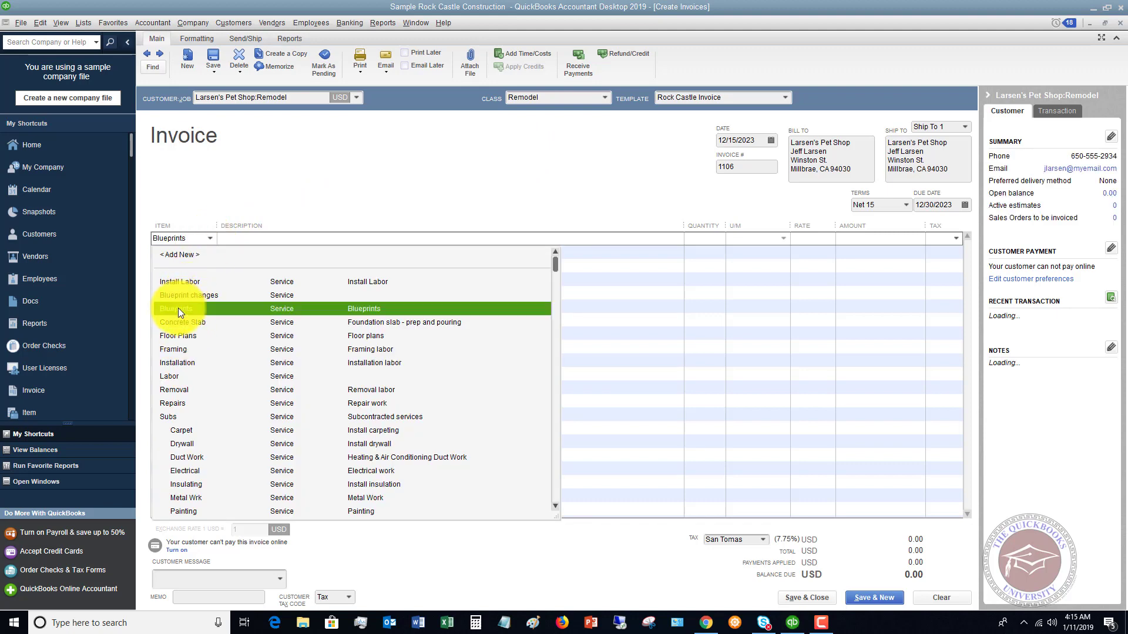
pyautogui.click(705, 240)
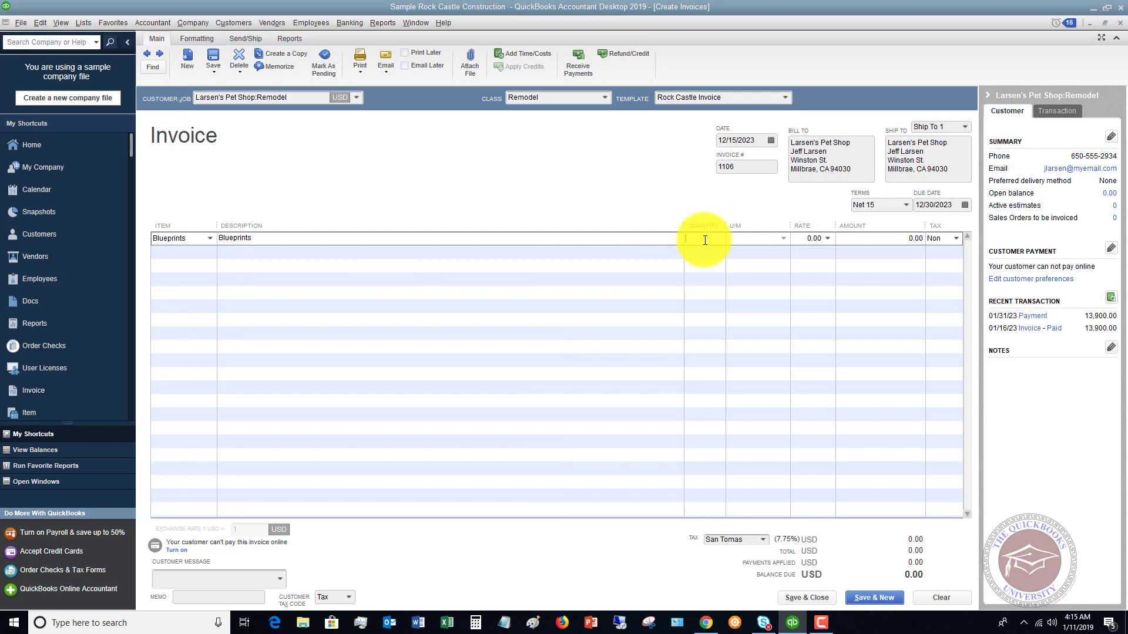
pyautogui.write('1')
pyautogui.press('Tab')
pyautogui.write('1000')
pyautogui.press('Tab')
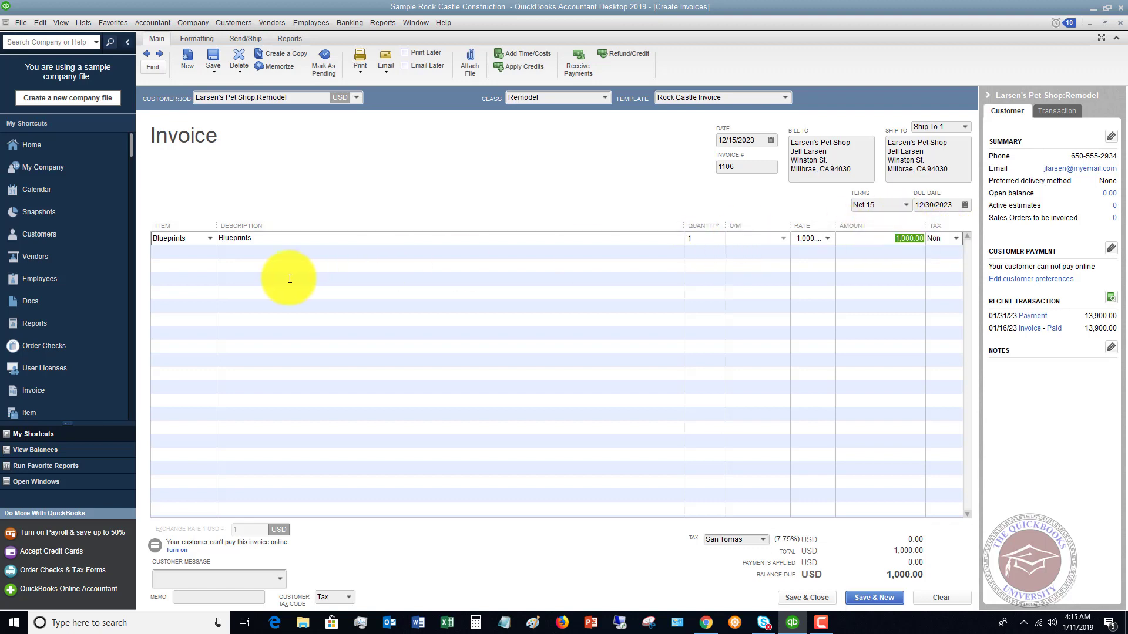
pyautogui.click(213, 253)
pyautogui.click(211, 252)
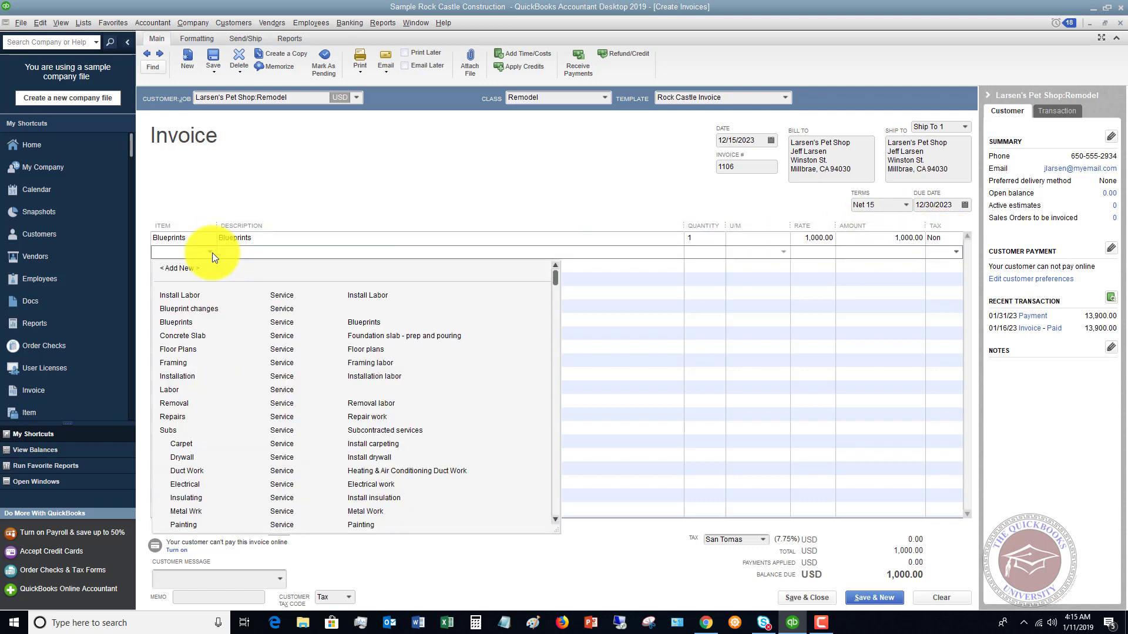
pyautogui.scroll(-10, 242, 389)
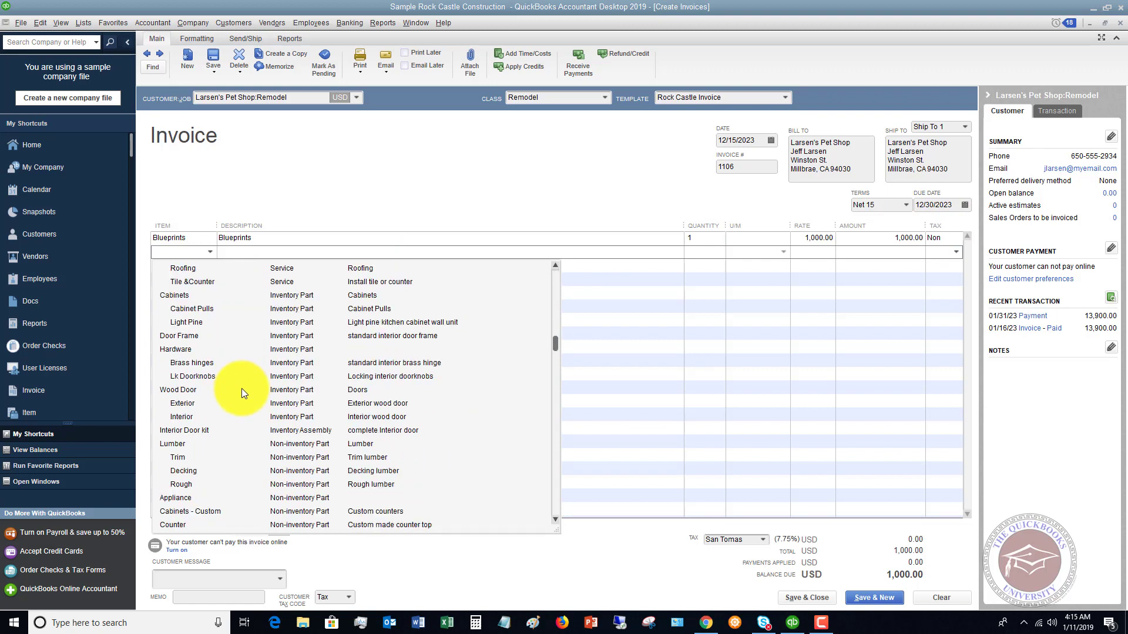
pyautogui.scroll(-4, 241, 389)
pyautogui.scroll(-6, 242, 389)
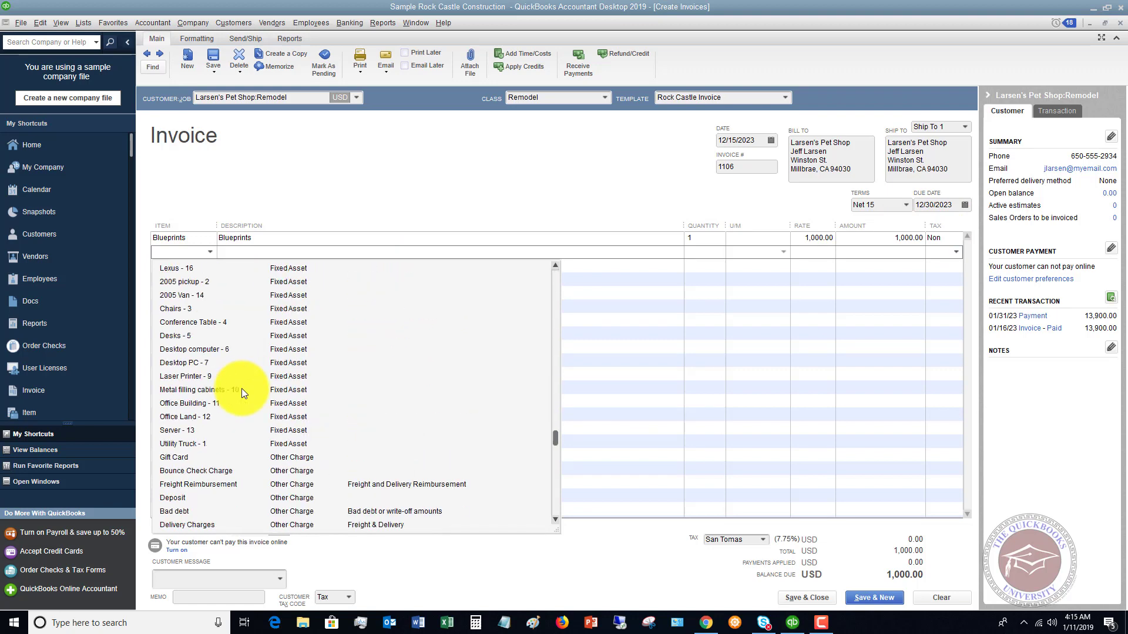
pyautogui.scroll(-7, 241, 389)
pyautogui.scroll(-1, 249, 387)
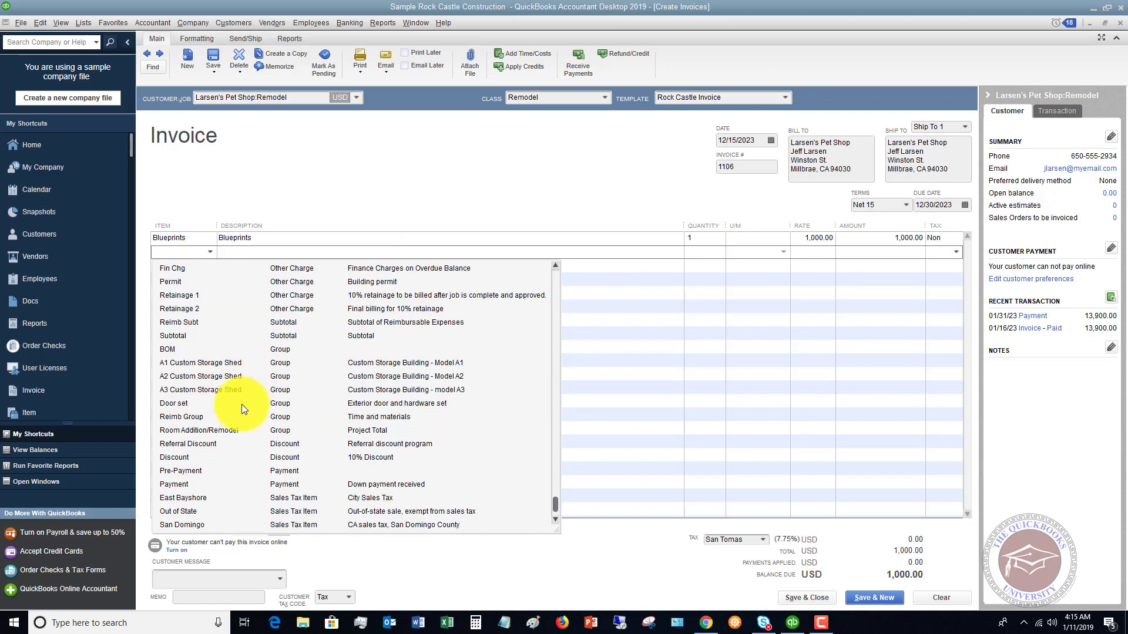
pyautogui.click(204, 444)
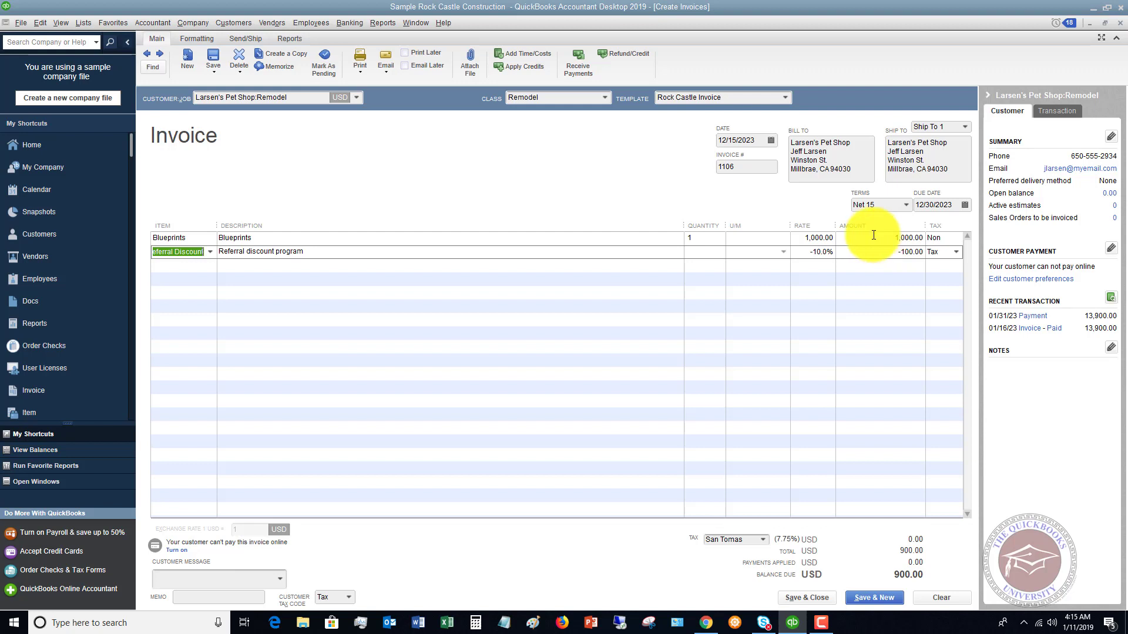
pyautogui.click(261, 251)
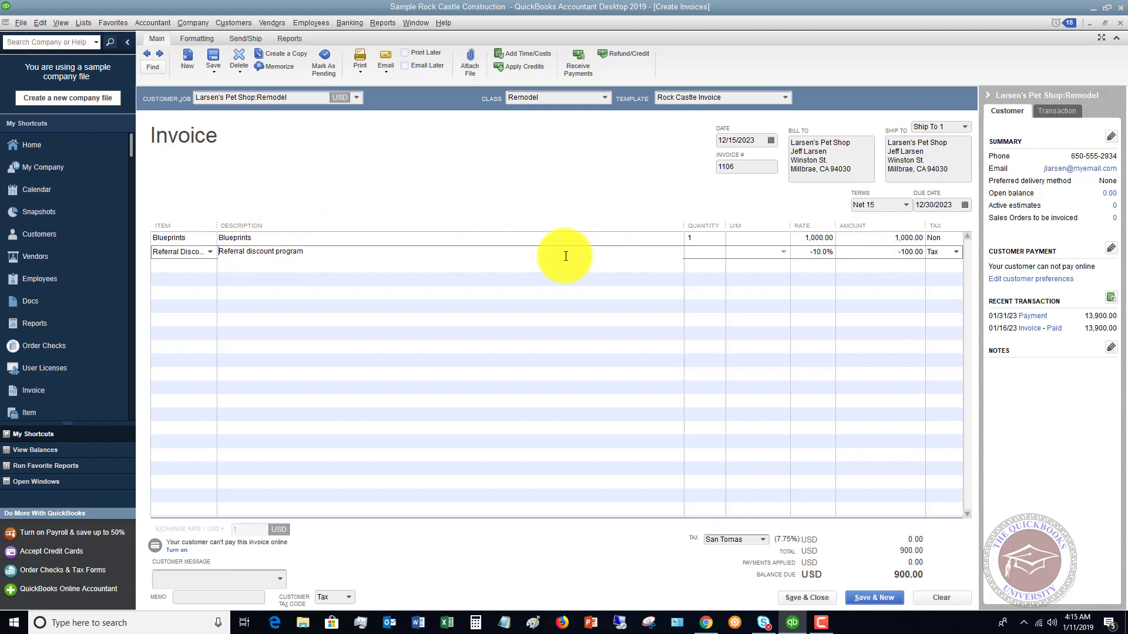
pyautogui.hotkey('ctrl', 'Delete')
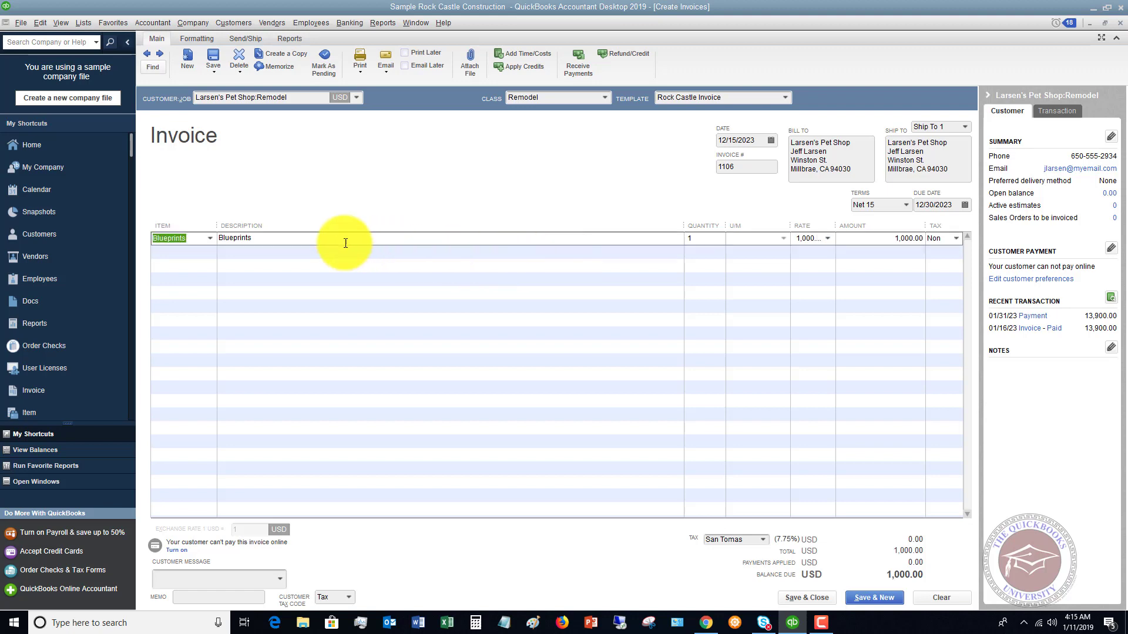
# Add line two: Floor Plans, quantity 1 at 400, bringing the balance to 1,400.00.
pyautogui.click(210, 252)
pyautogui.click(211, 252)
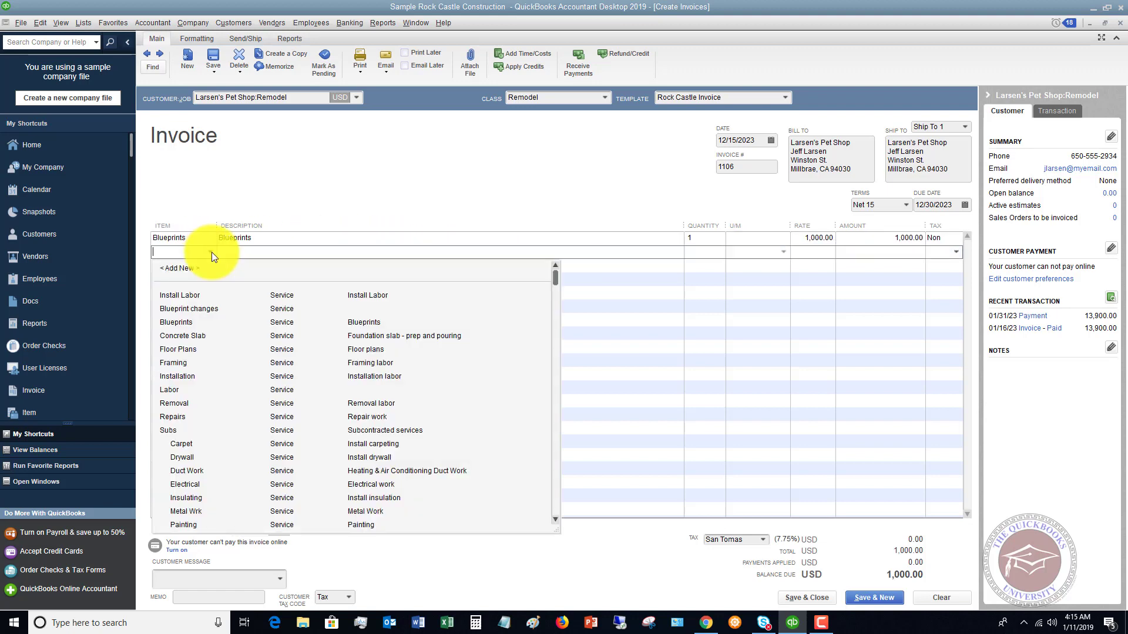
pyautogui.click(181, 349)
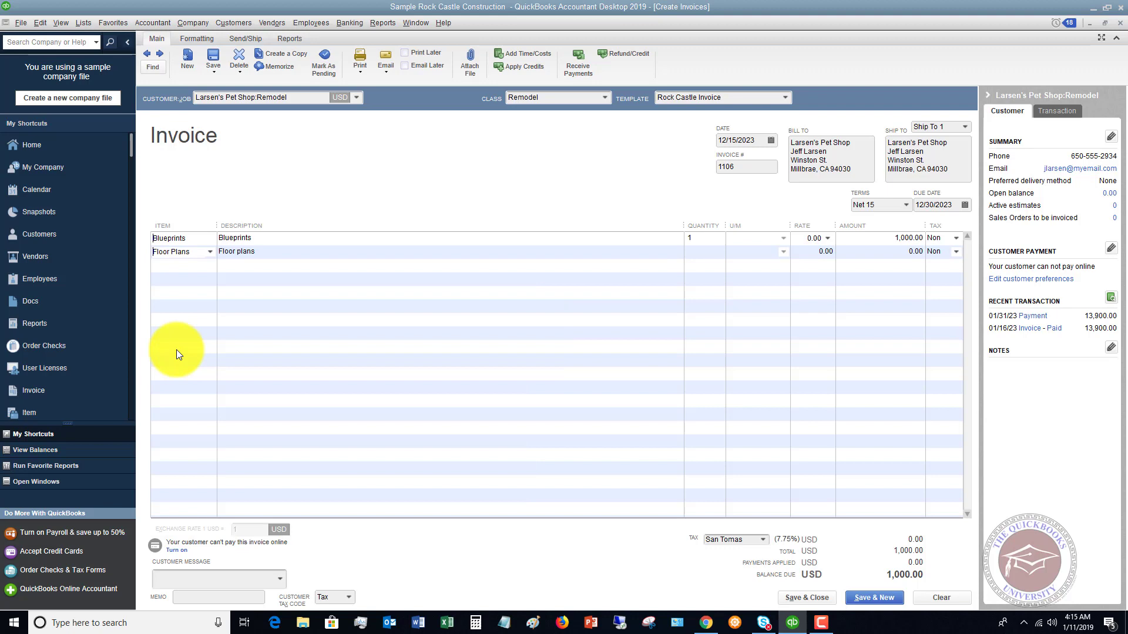
pyautogui.press('Tab')
pyautogui.press('Tab')
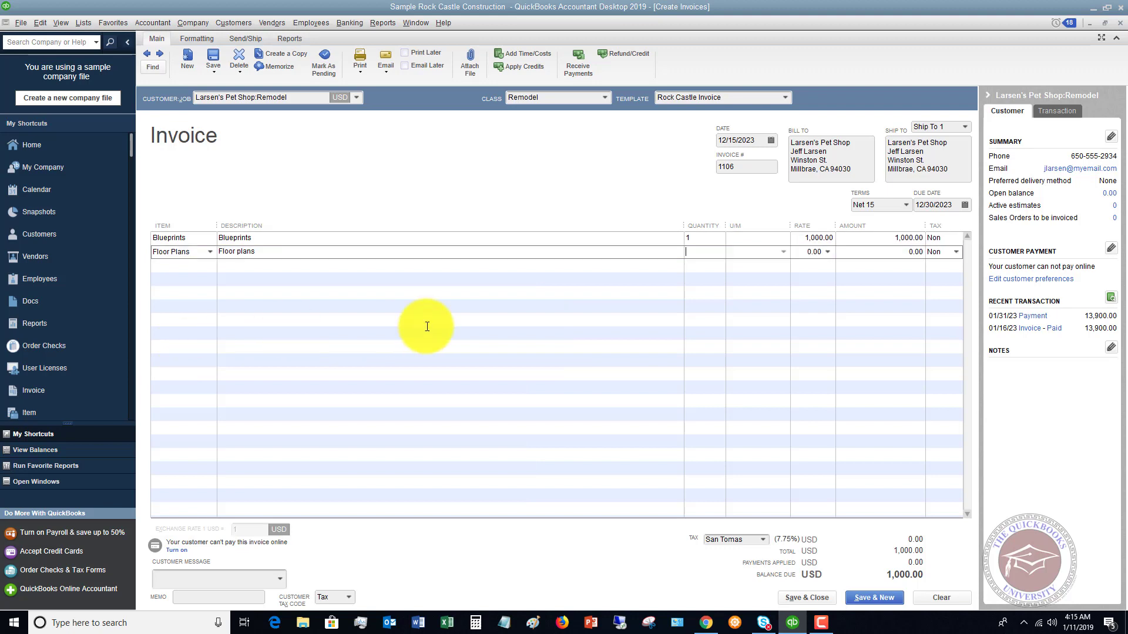
pyautogui.write('1')
pyautogui.press('Tab')
pyautogui.write('400')
pyautogui.press('Tab')
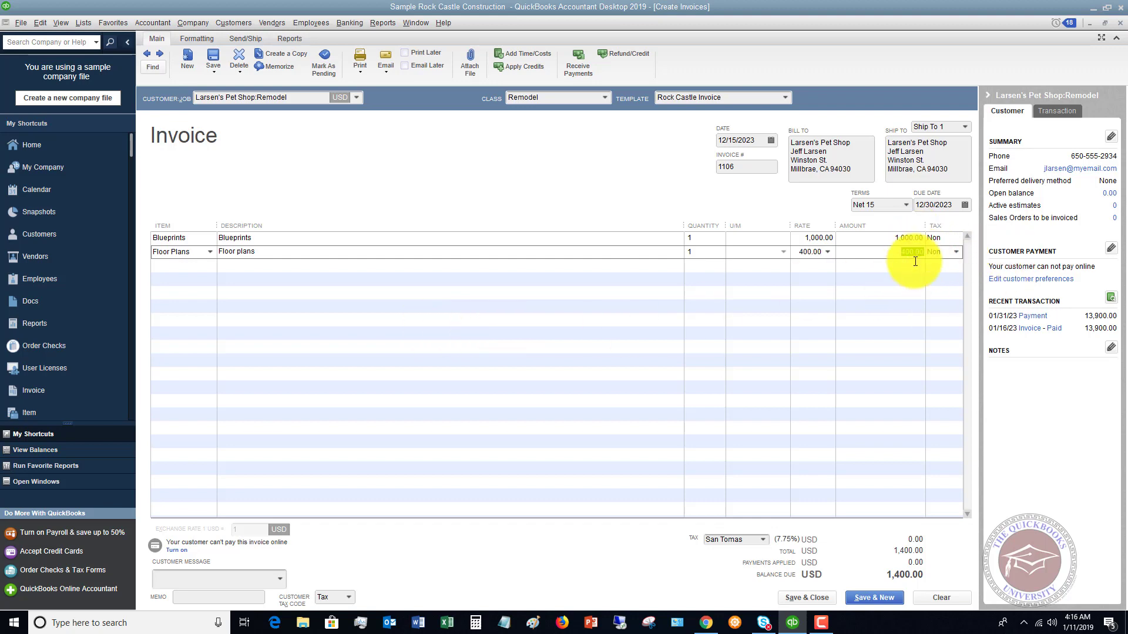
# Leave a blank line and add a Subtotal item on line four totalling 1,400.00.
pyautogui.click(207, 279)
pyautogui.click(208, 278)
pyautogui.click(210, 279)
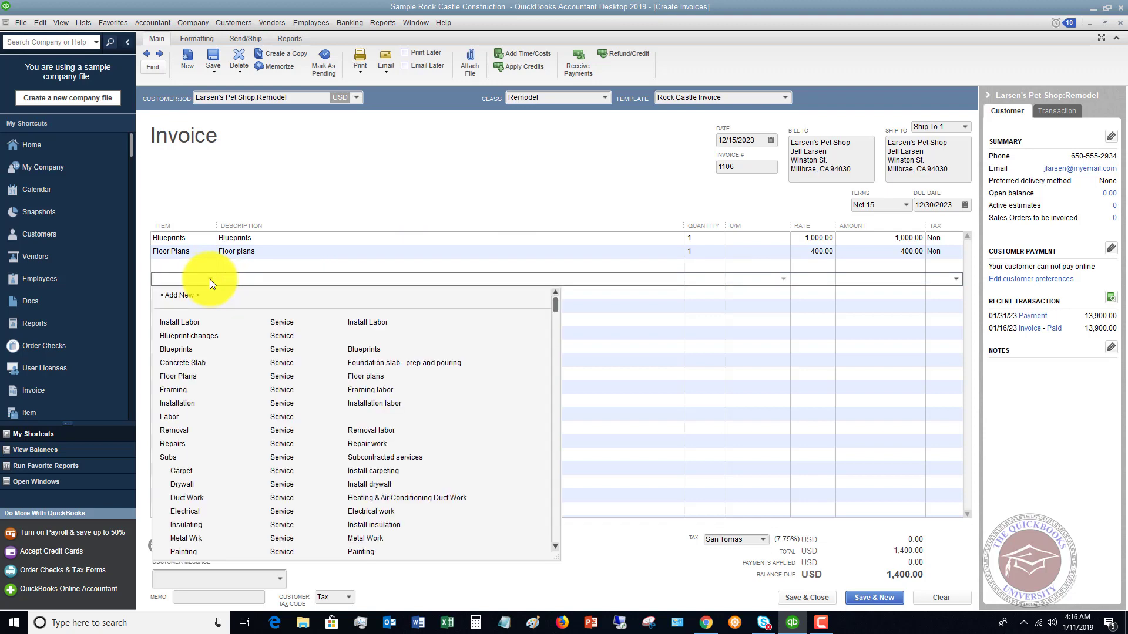
pyautogui.scroll(-10, 340, 468)
pyautogui.scroll(-10, 336, 463)
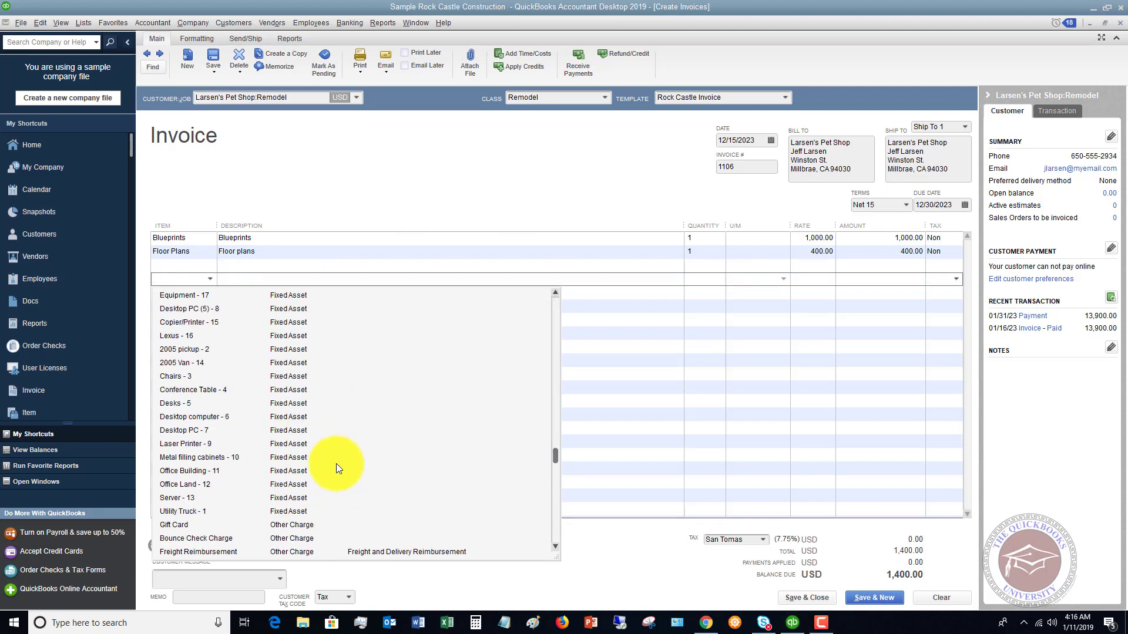
pyautogui.scroll(-5, 336, 463)
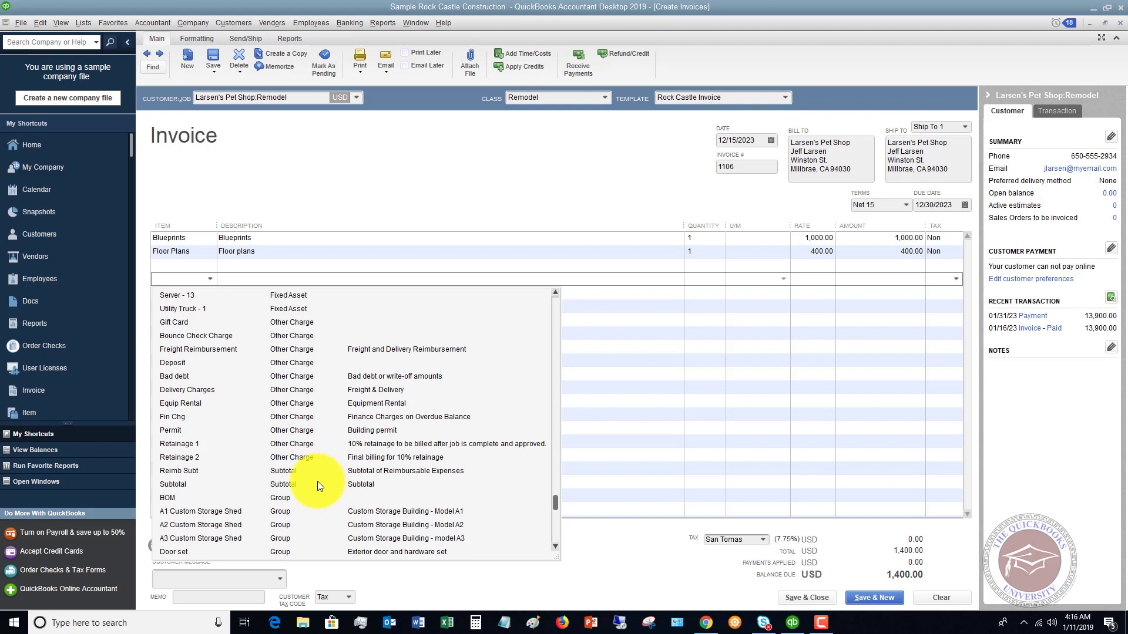
pyautogui.click(284, 485)
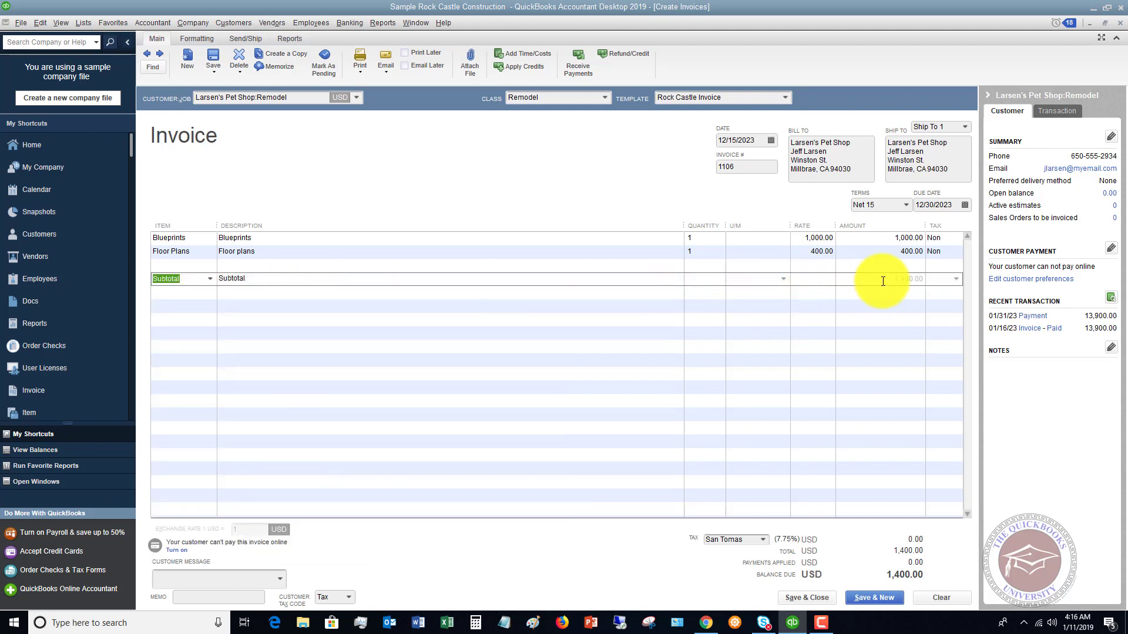
# Add the Referral Discount item below the subtotal, reducing the balance to 1,260.00.
pyautogui.click(206, 305)
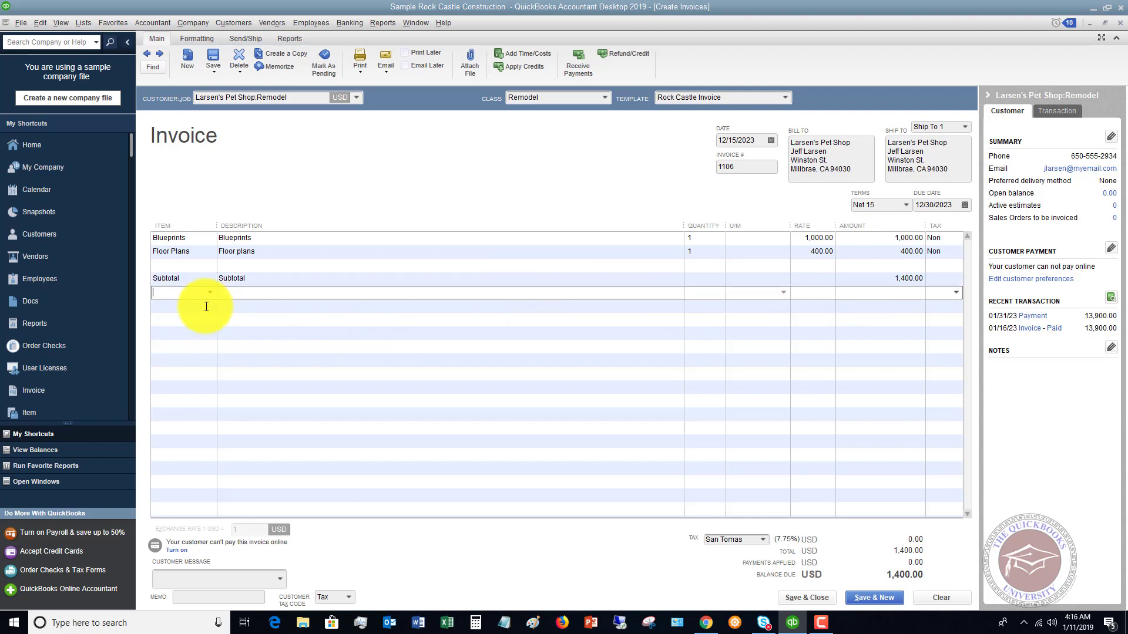
pyautogui.click(209, 305)
pyautogui.scroll(-10, 282, 473)
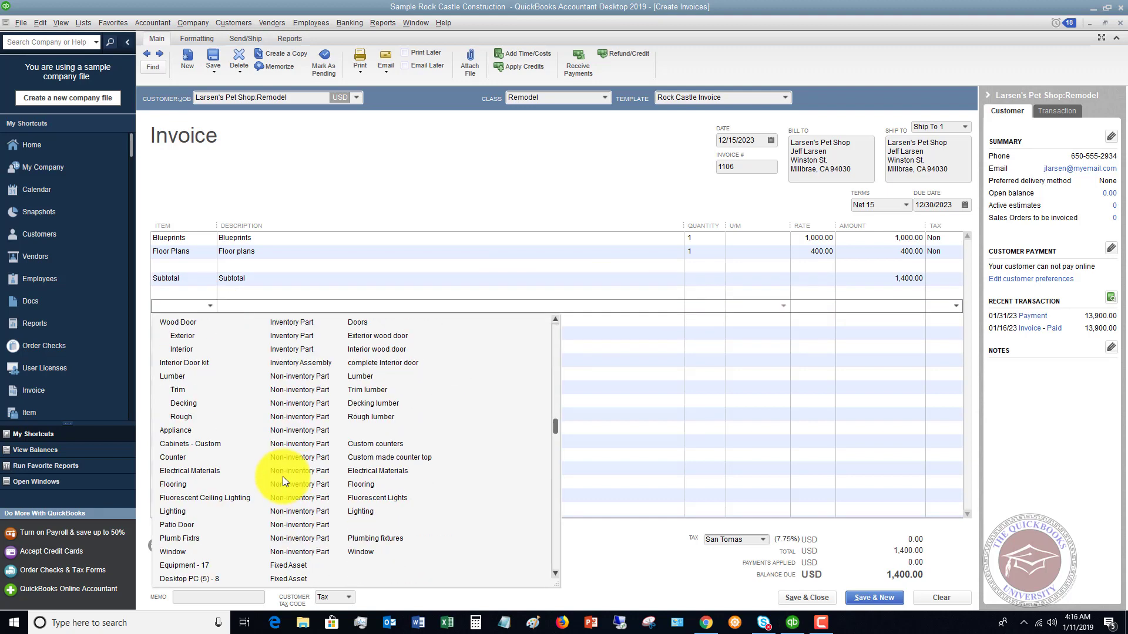
pyautogui.scroll(-5, 279, 477)
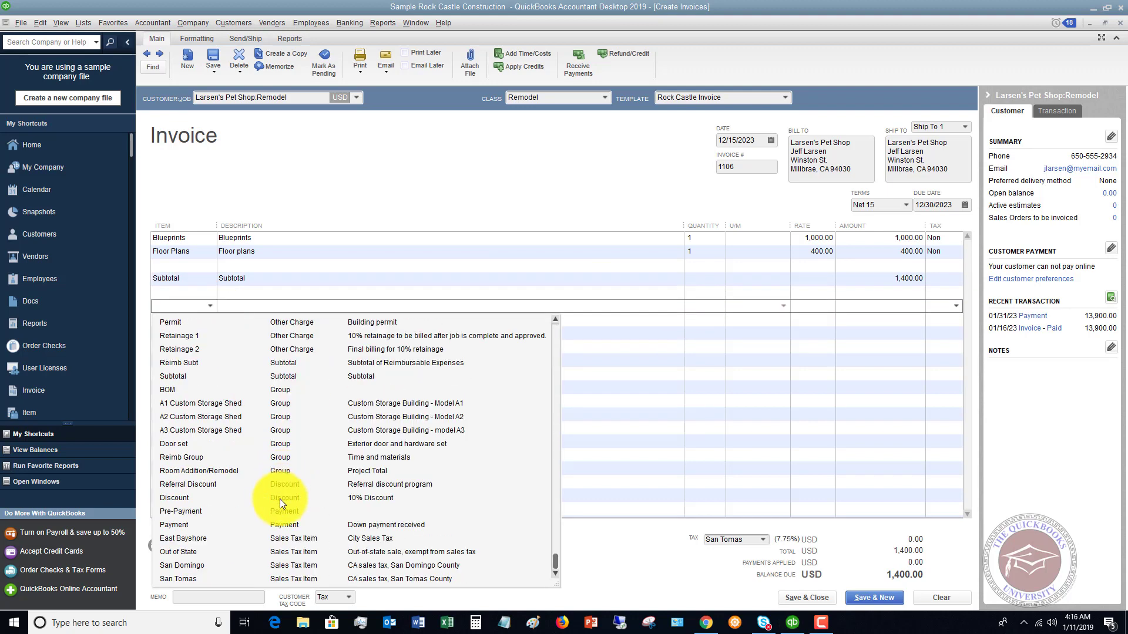
pyautogui.click(191, 484)
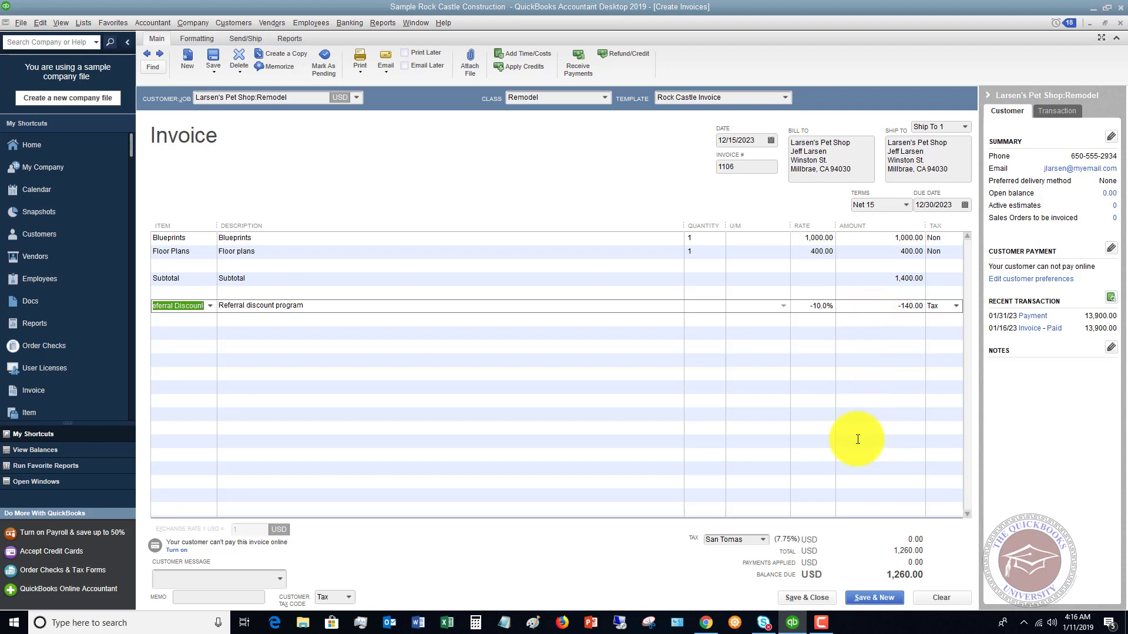
# Save and close invoice 1106, then run the Profit & Loss Standard report.
pyautogui.click(806, 597)
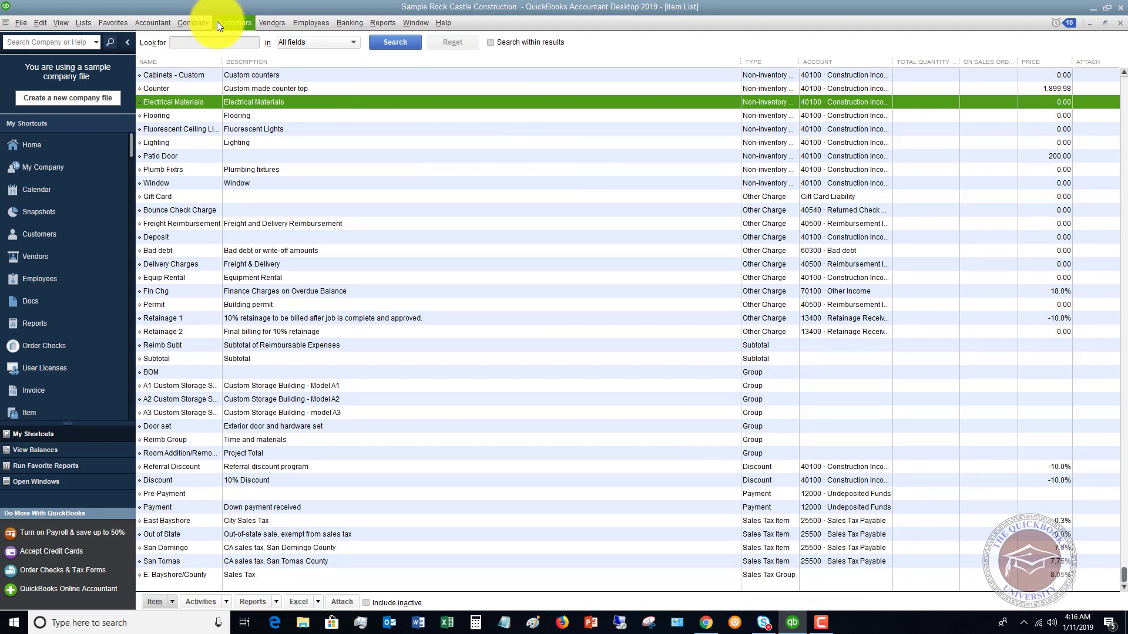
pyautogui.click(381, 24)
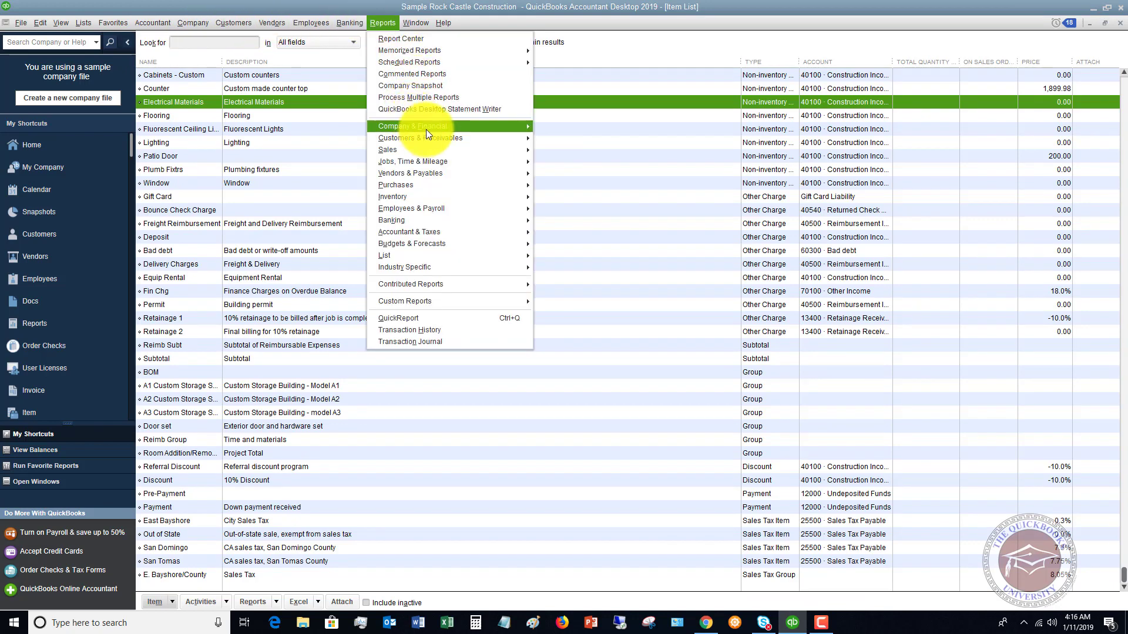
pyautogui.moveTo(489, 126)
pyautogui.click(552, 127)
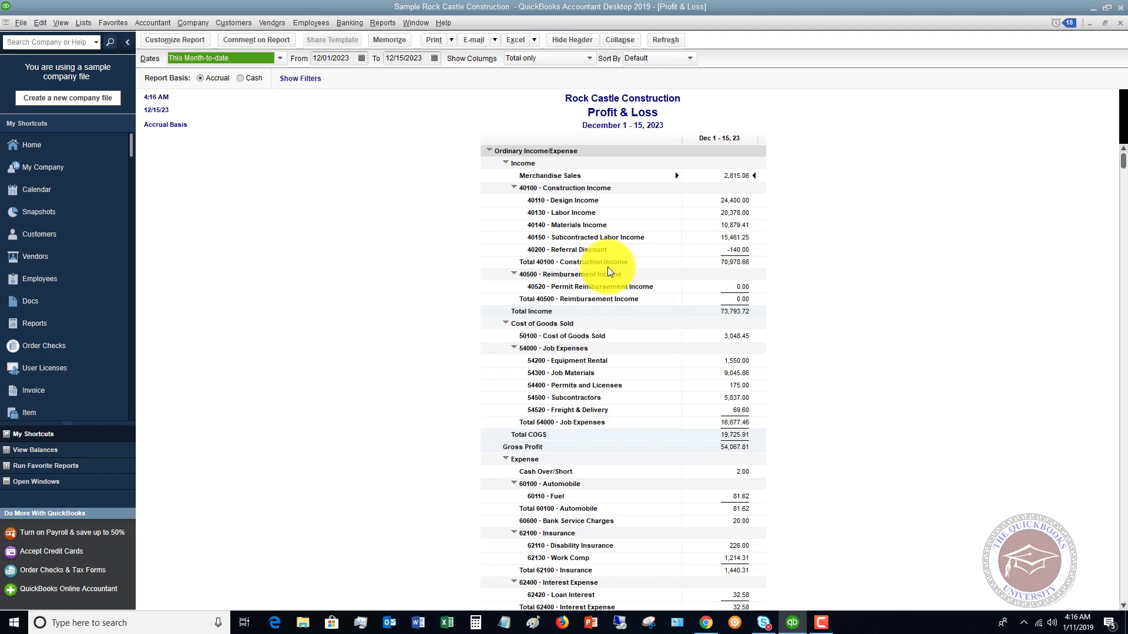
pyautogui.click(739, 250)
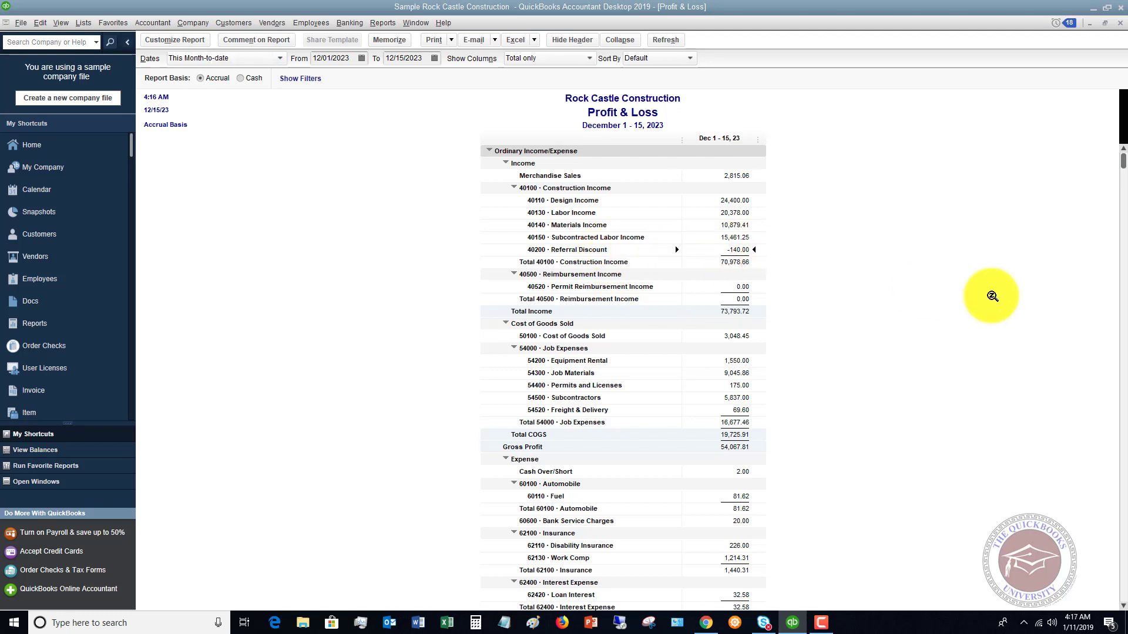